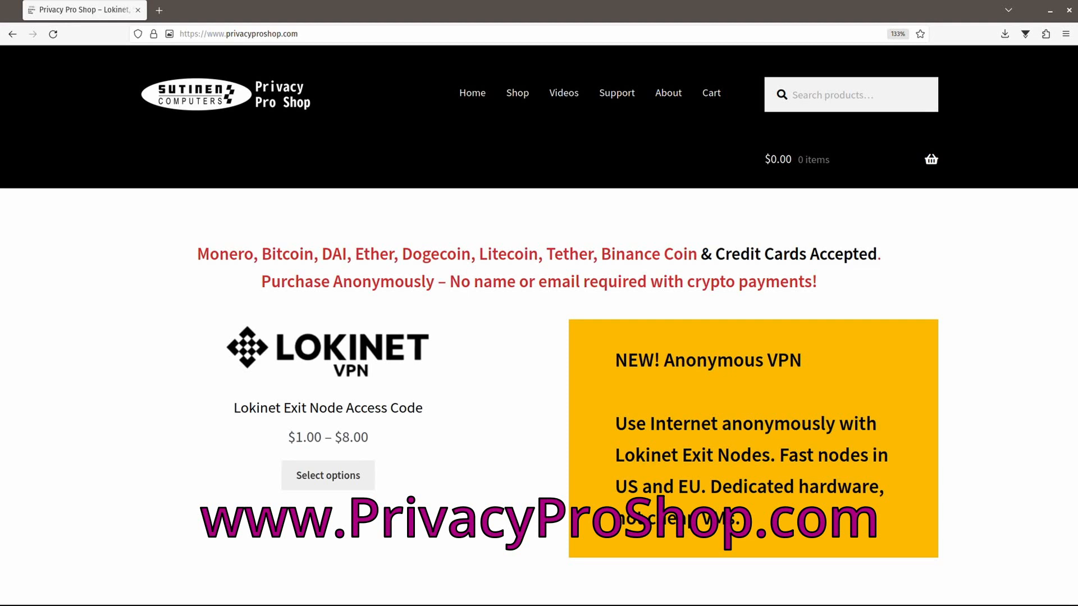
pyautogui.scroll(-10, 539, 325)
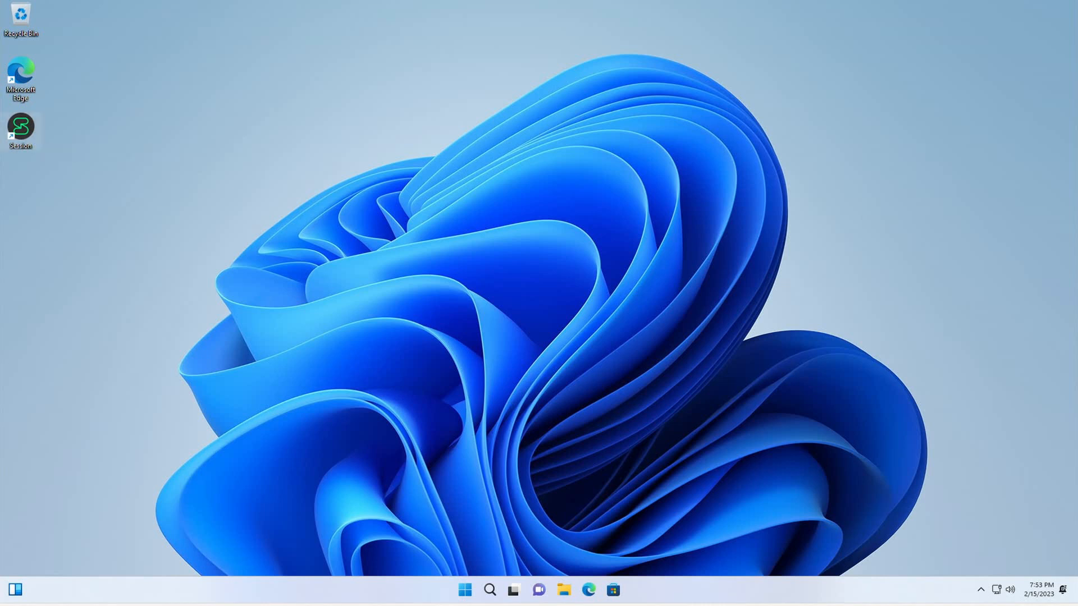
# Move the Session shortcut away from the other desktop icons, duplicate it, and place the copy directly below it
pyautogui.moveTo(20, 126); pyautogui.dragTo(163, 125)
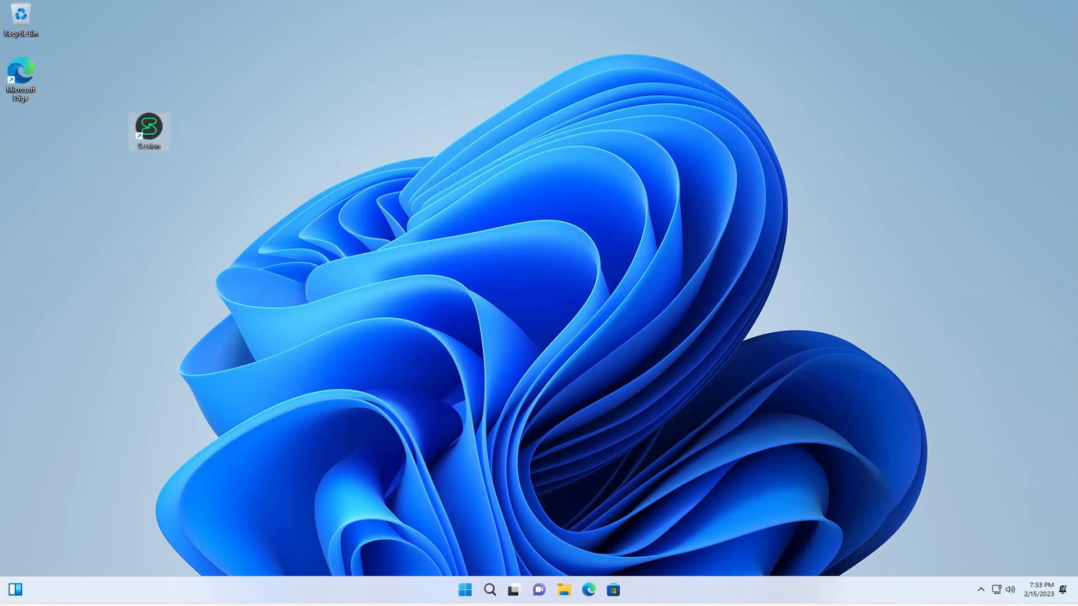
pyautogui.rightClick(150, 127)
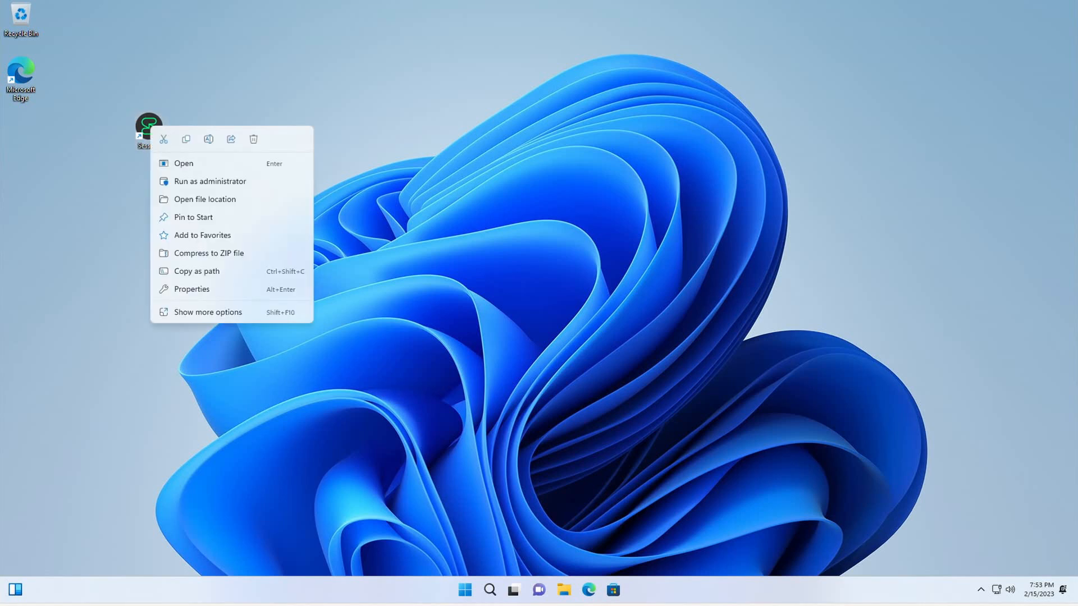
pyautogui.press('Escape')
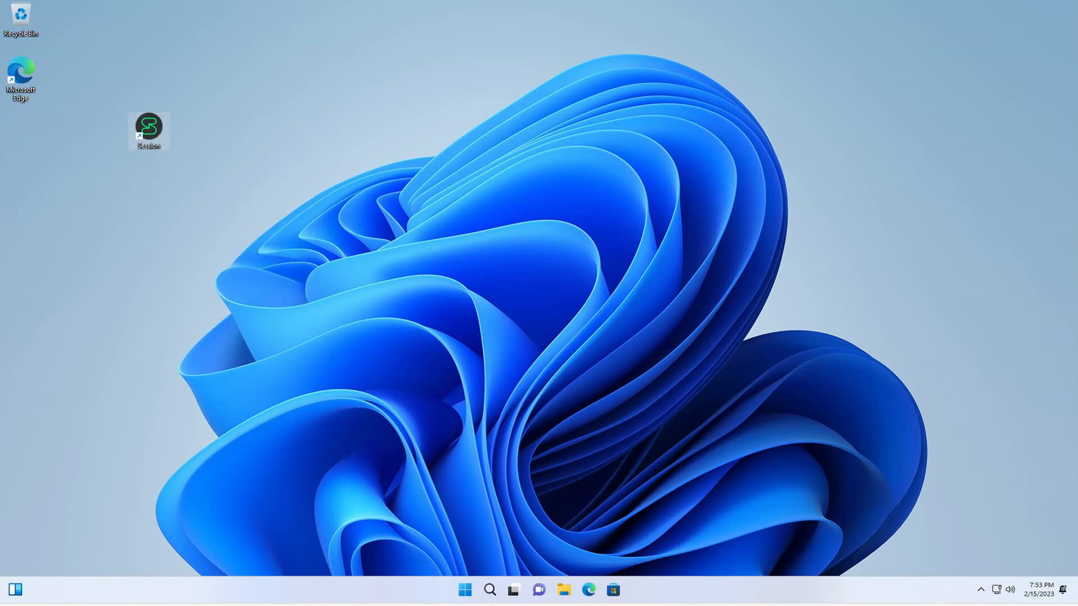
pyautogui.rightClick(173, 181)
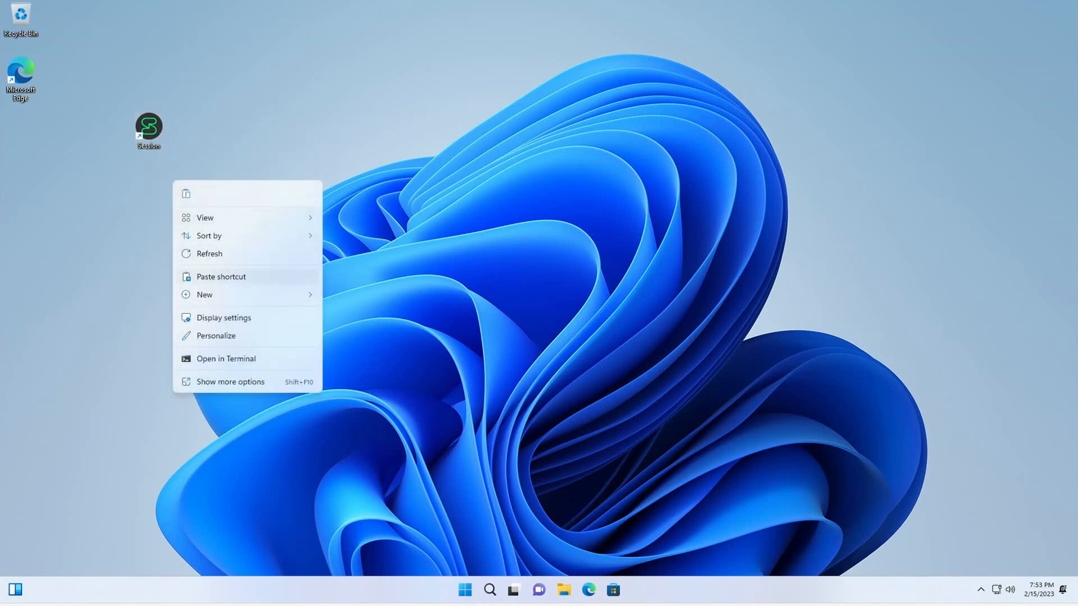
pyautogui.click(264, 276)
pyautogui.moveTo(21, 127); pyautogui.dragTo(150, 185)
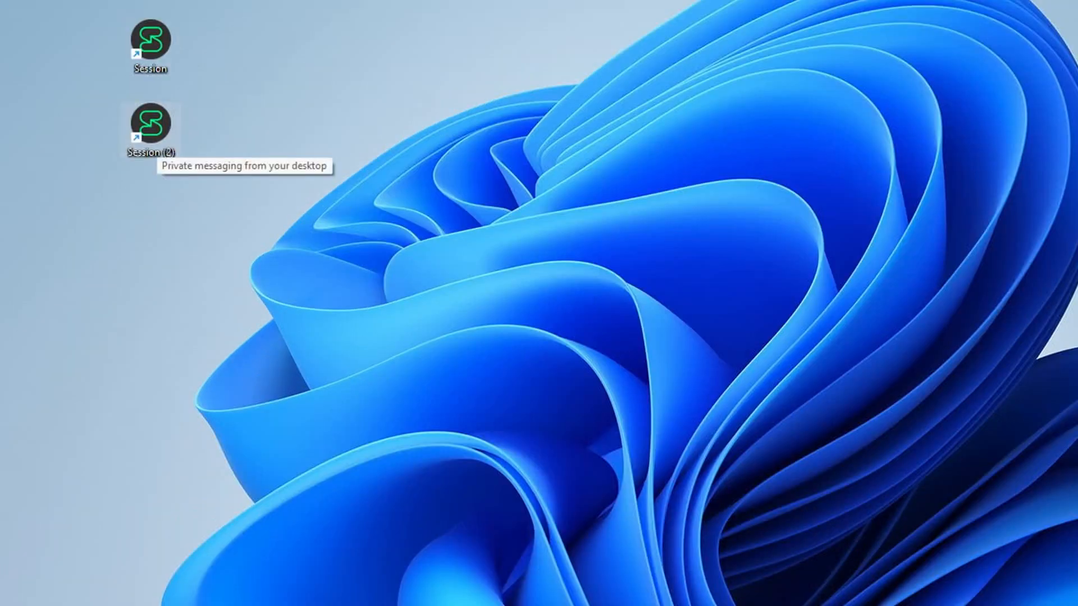
# Append --user-data-dir=c:\users\demo\session1 to the target of the original Session shortcut and save its properties
pyautogui.rightClick(168, 112)
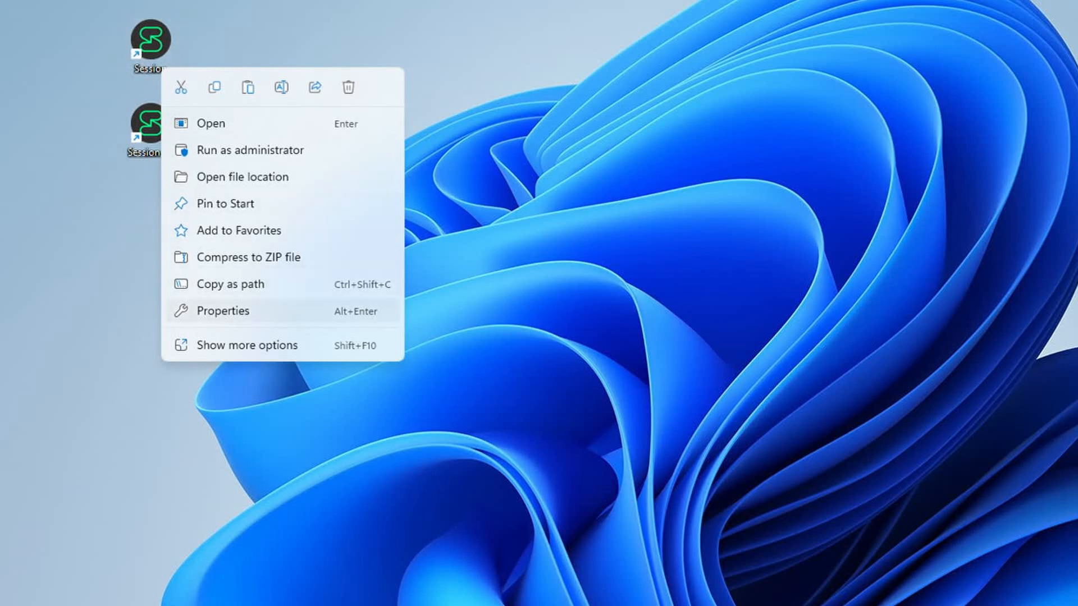
pyautogui.click(223, 311)
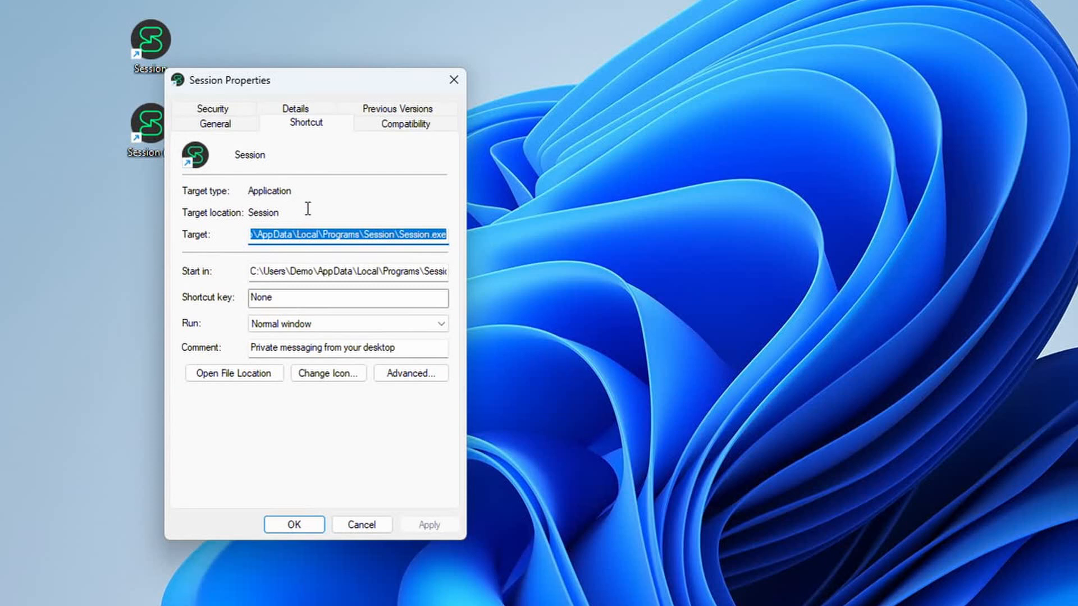
pyautogui.click(413, 234)
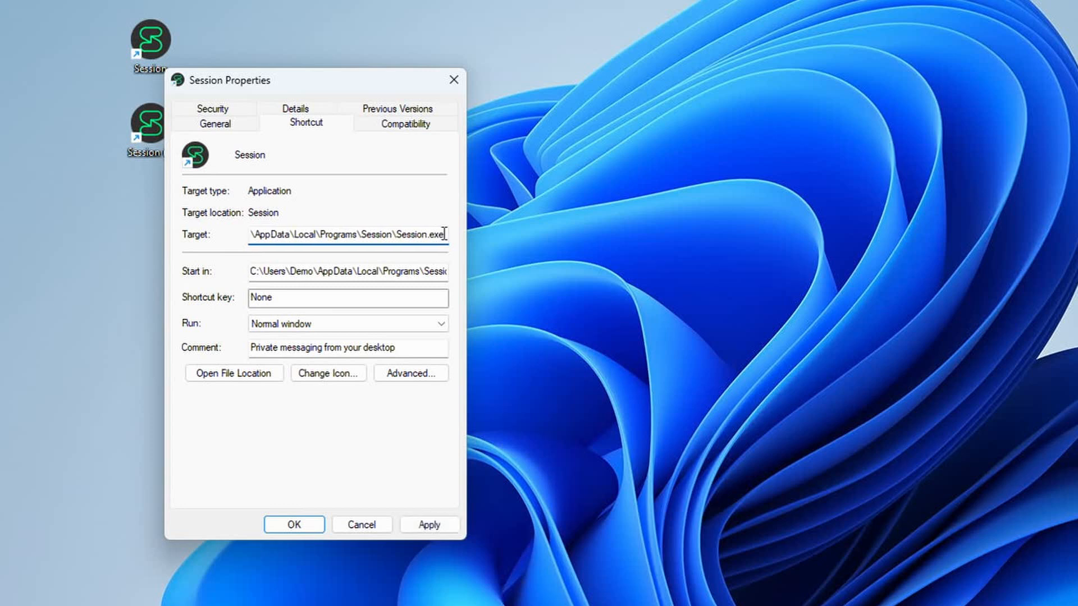
pyautogui.write('--')
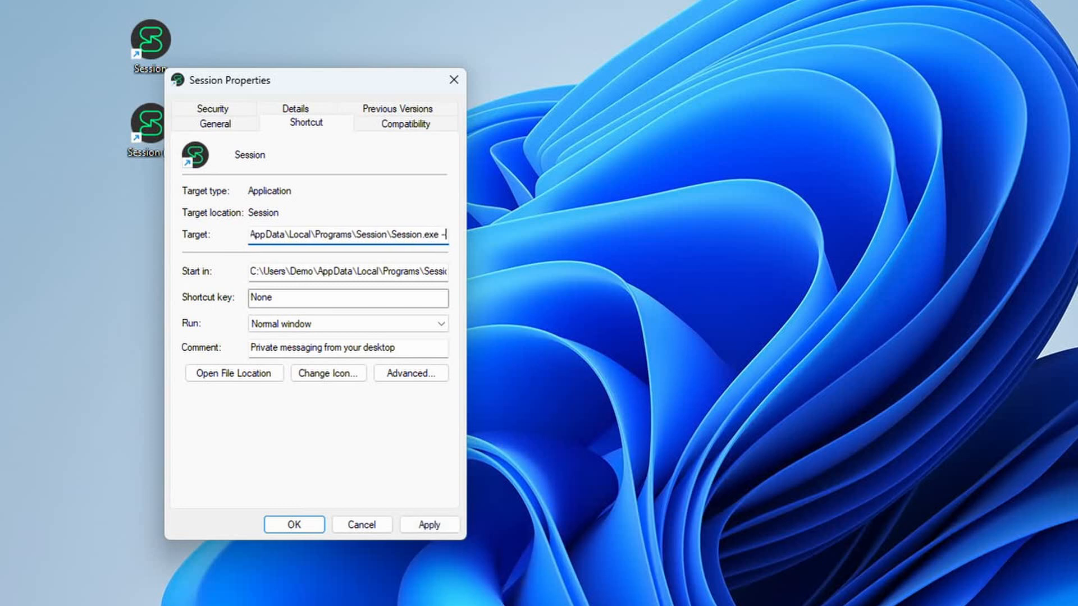
pyautogui.write('user')
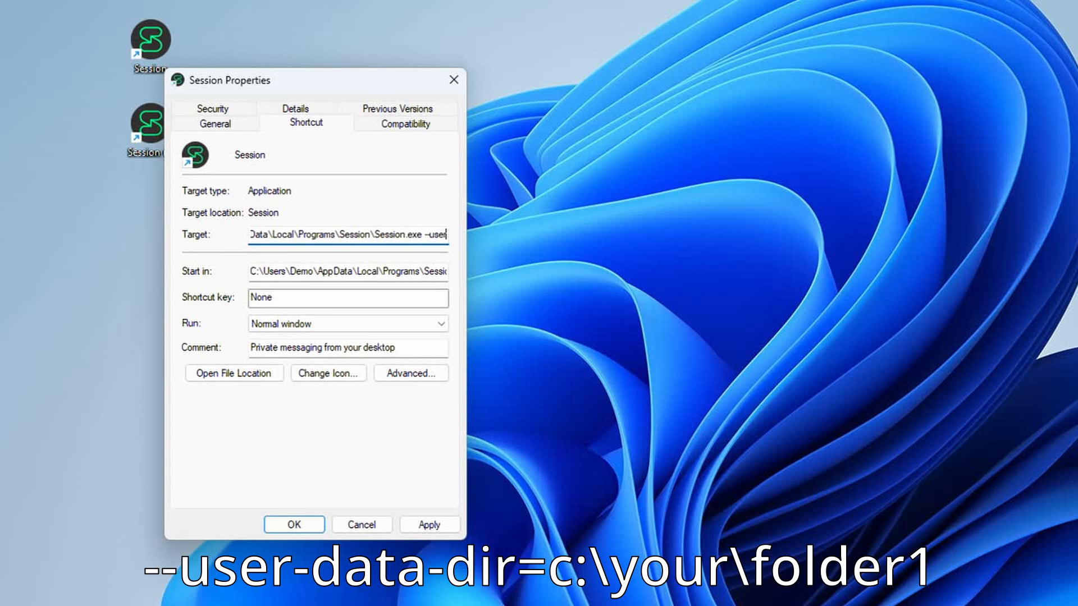
pyautogui.write('-dat')
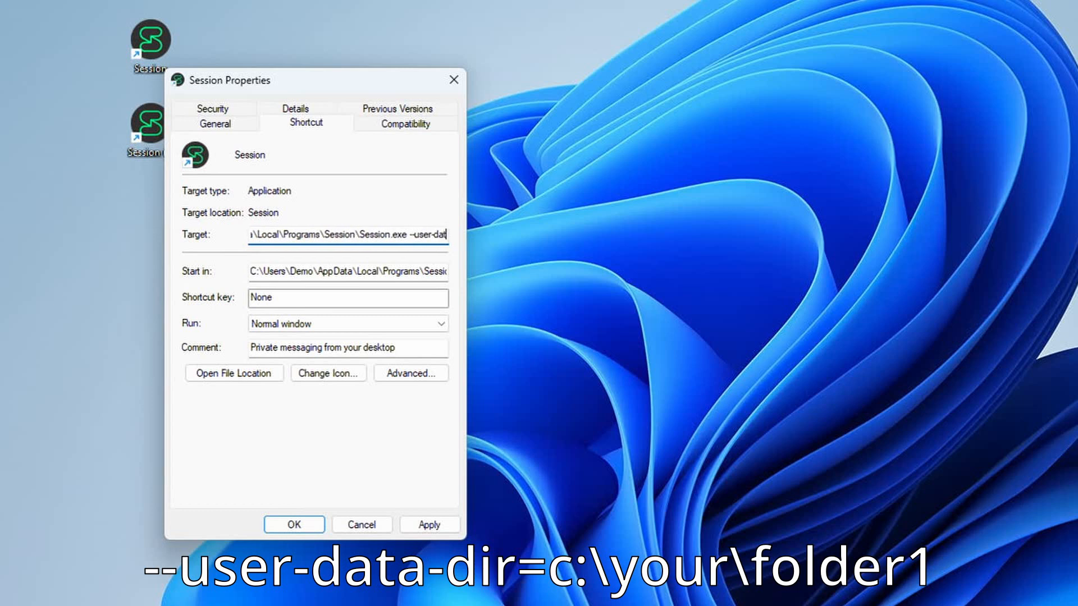
pyautogui.write('a-dir')
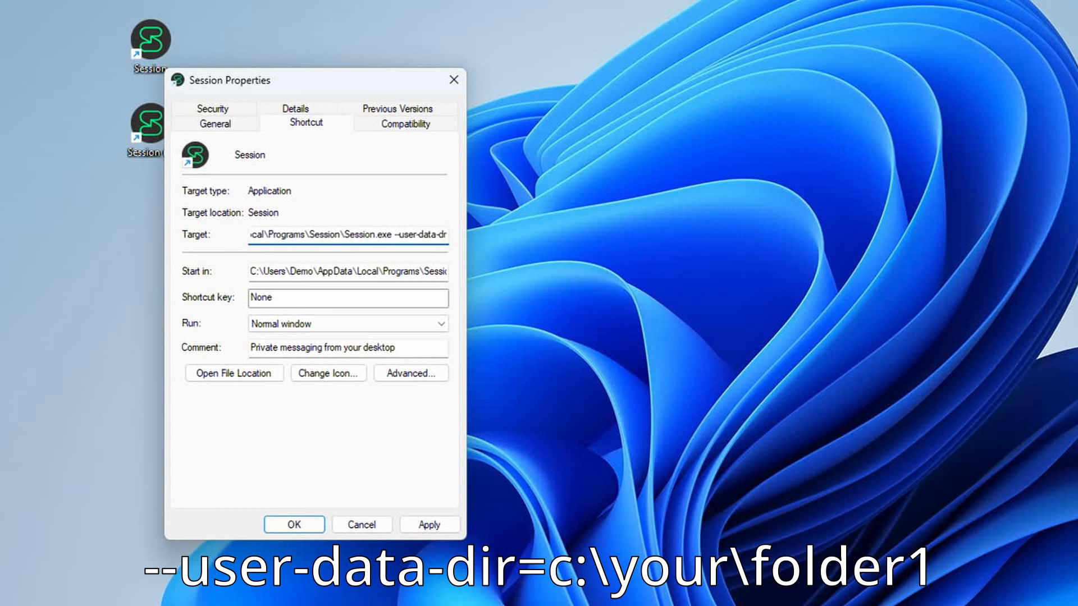
pyautogui.write('=')
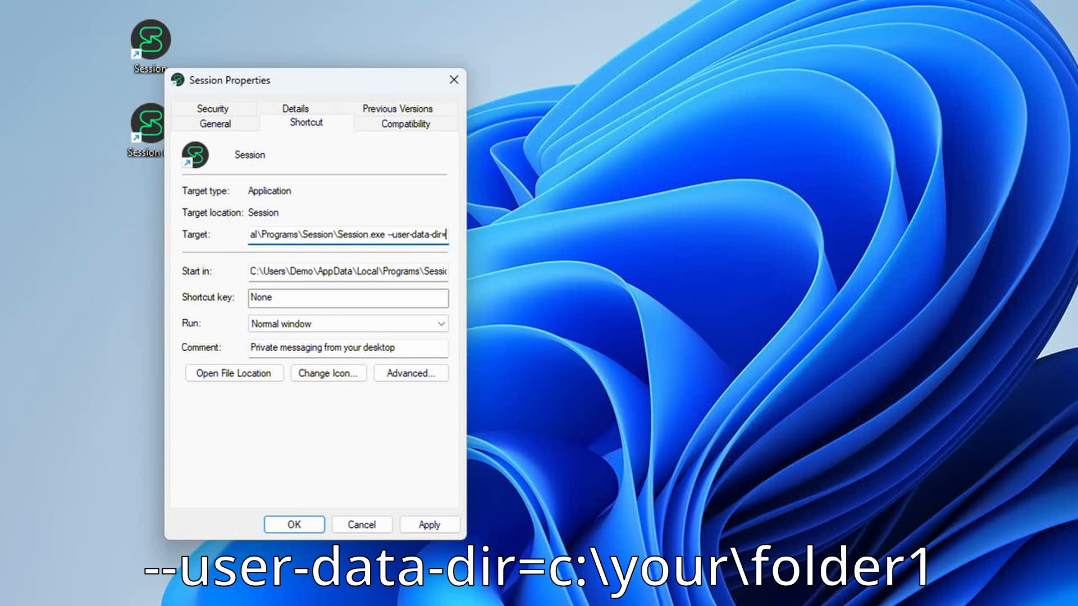
pyautogui.write('c:\\')
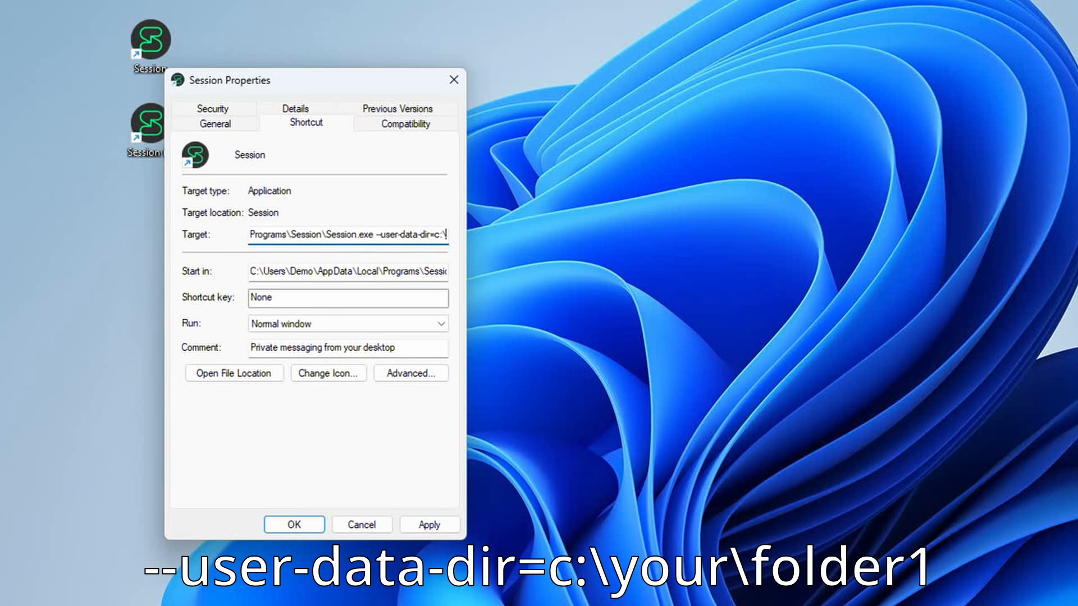
pyautogui.write('us')
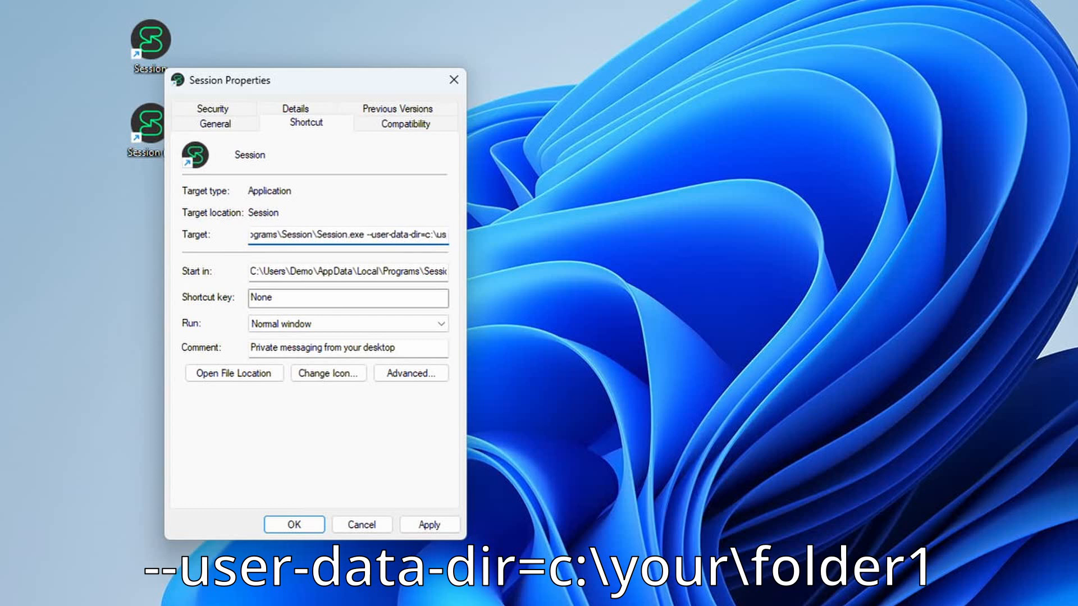
pyautogui.write('ers')
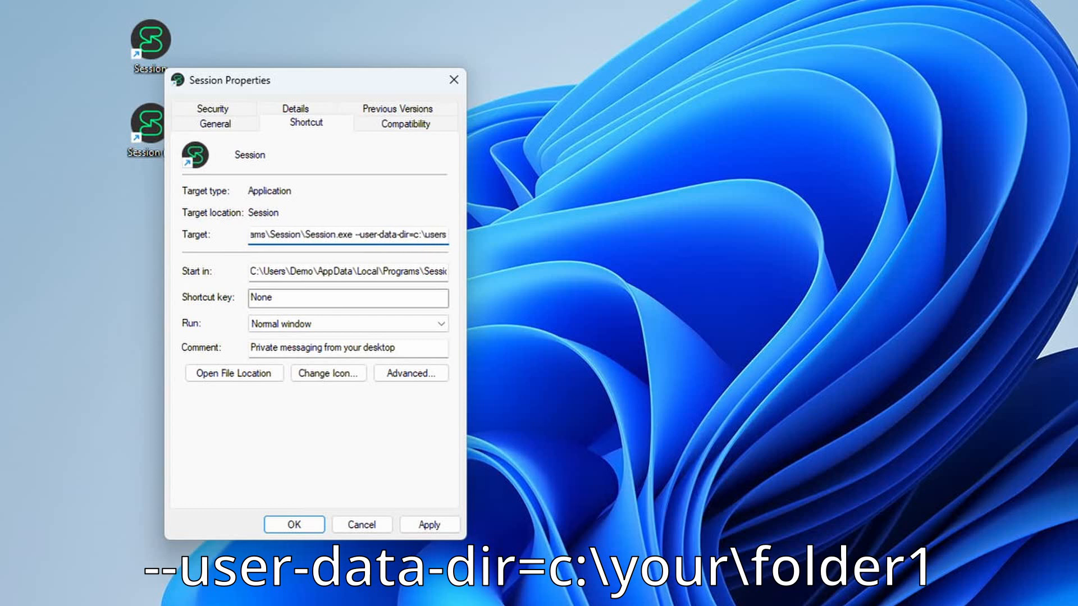
pyautogui.write('\\demo')
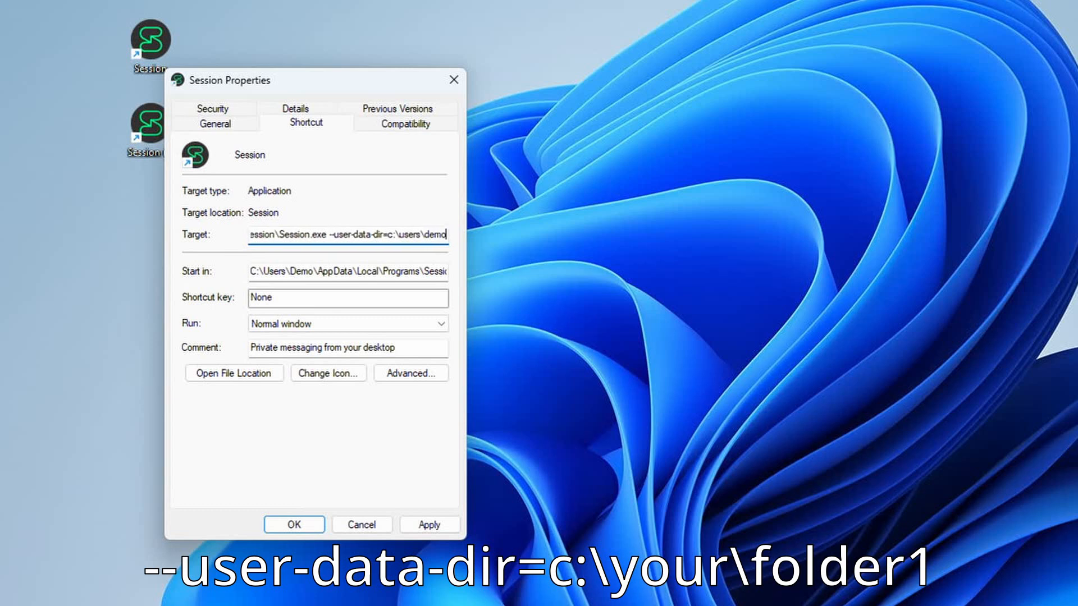
pyautogui.write('\\s')
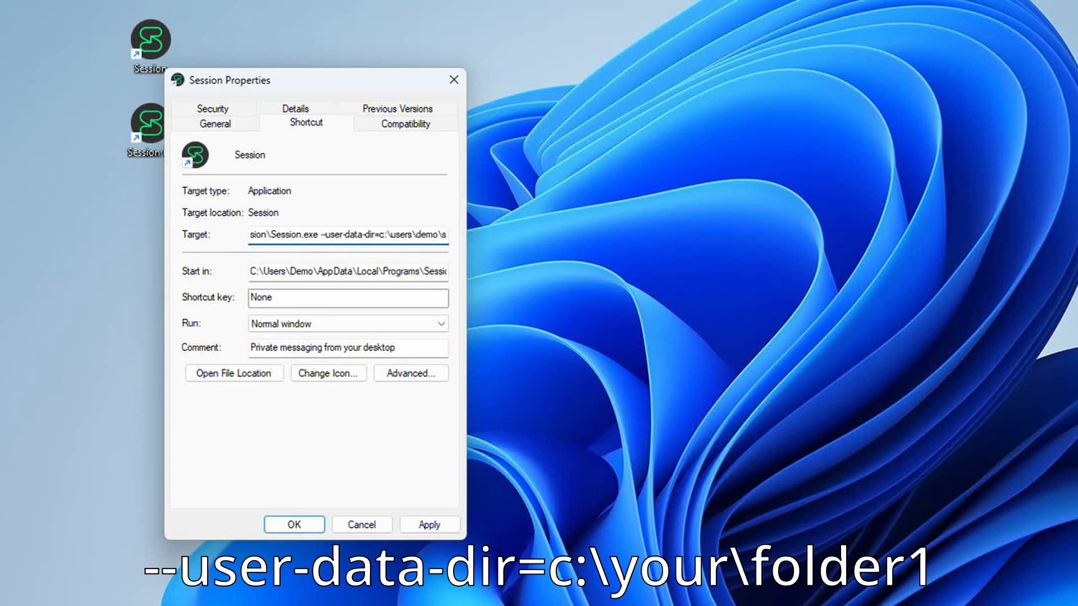
pyautogui.write('ession1')
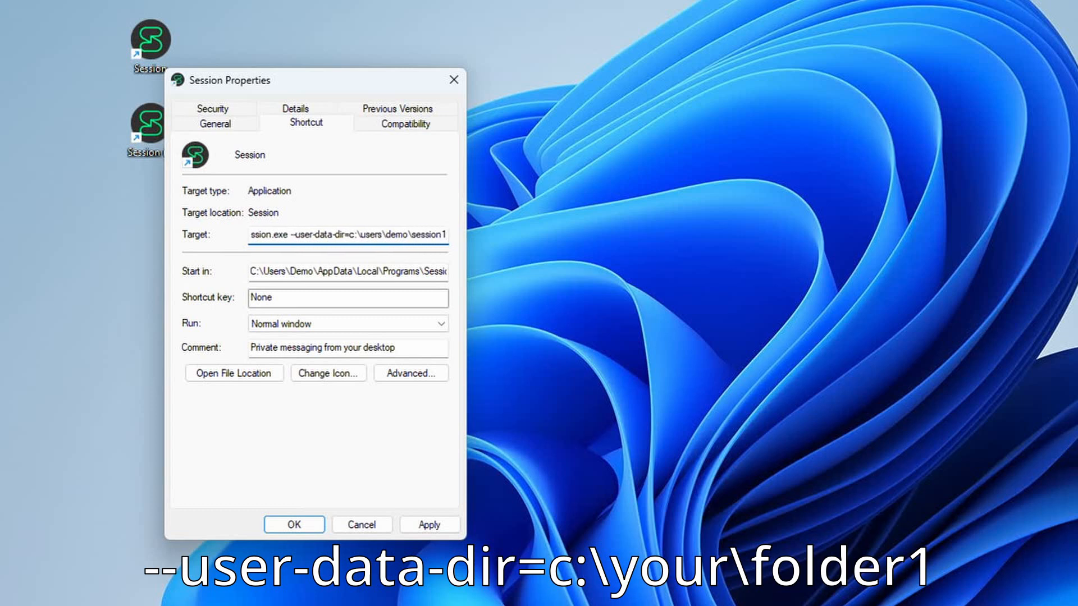
pyautogui.press('Return')
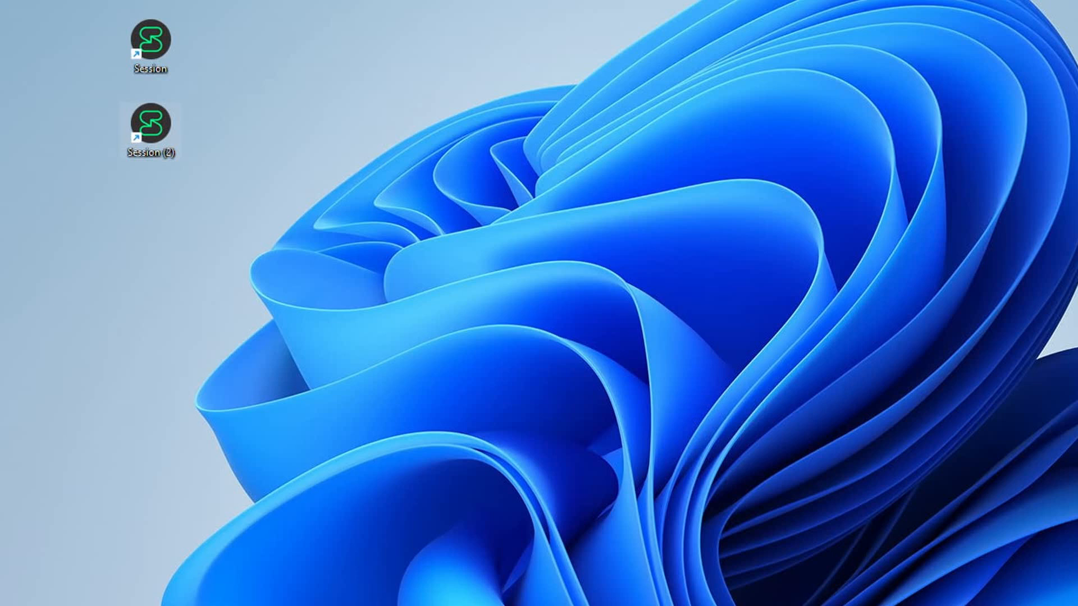
# Append --user-data-dir=c:\users\demo\session2 to the target of the Session (2) shortcut and save its properties
pyautogui.rightClick(158, 131)
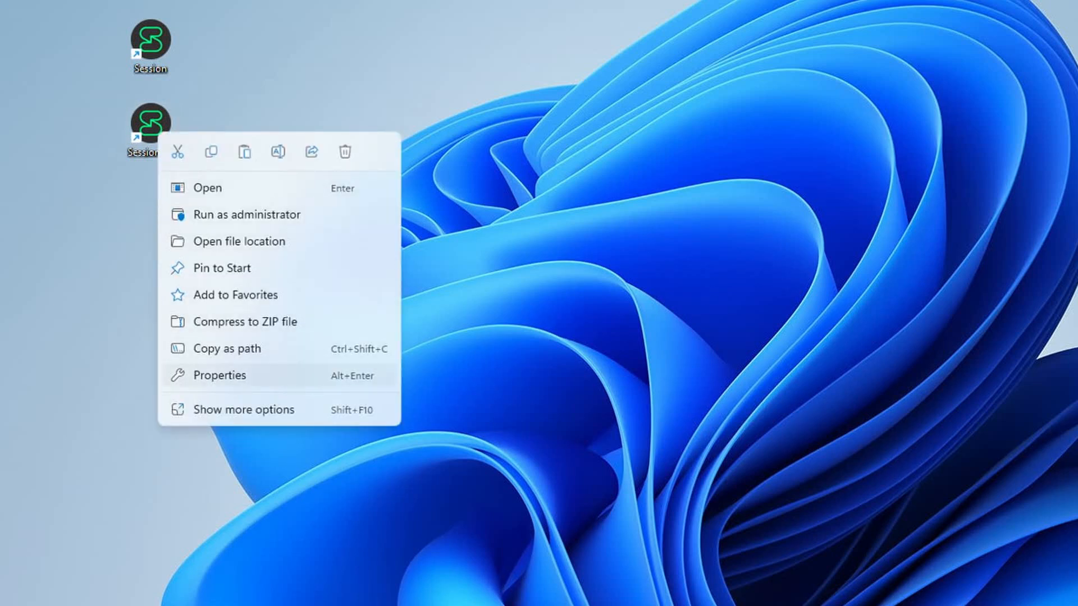
pyautogui.press('Return')
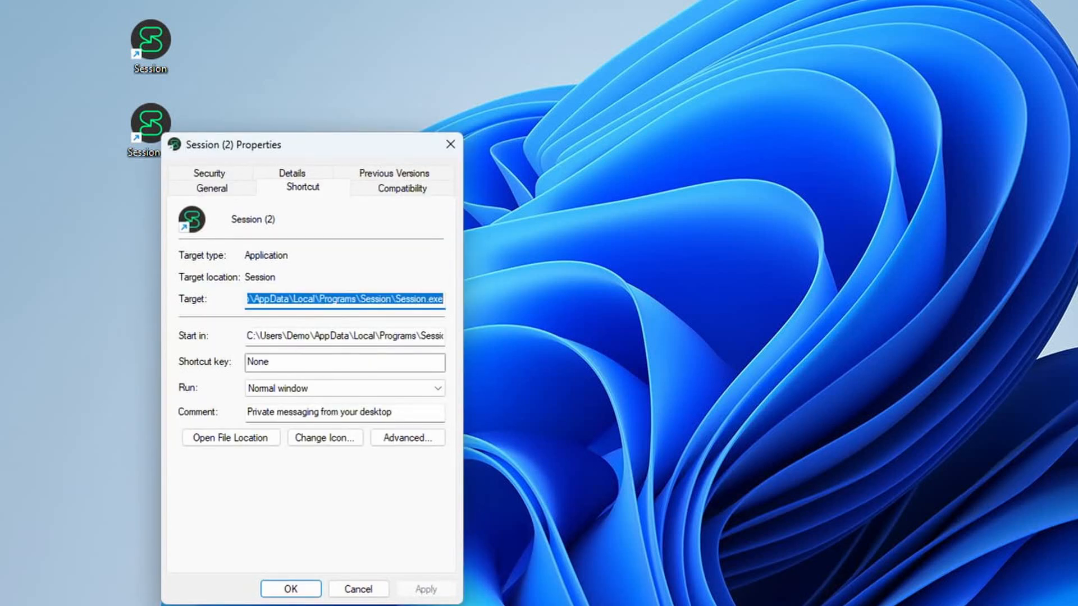
pyautogui.click(417, 299)
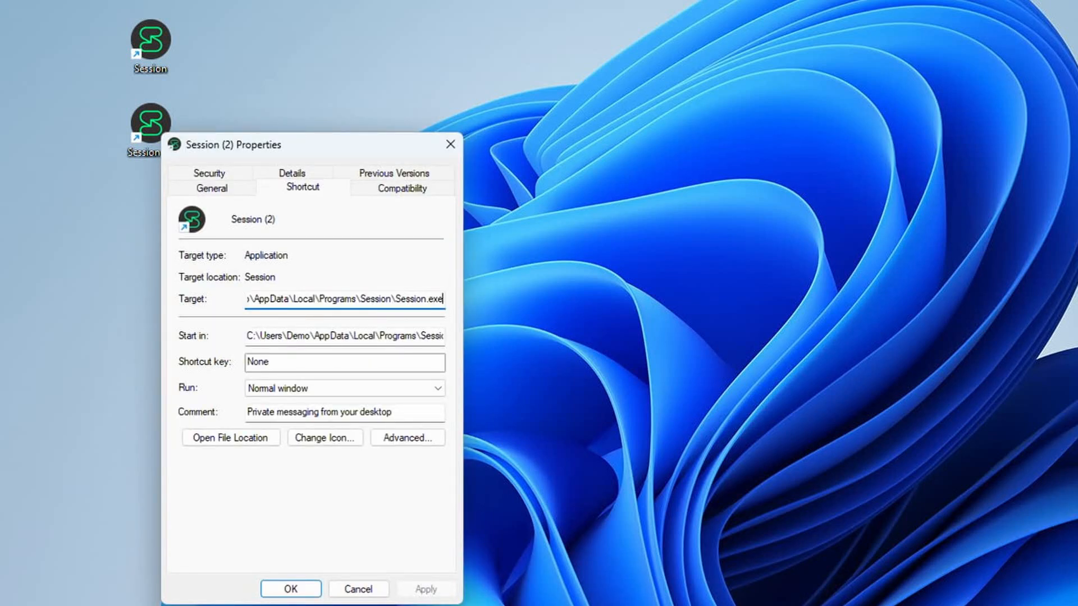
pyautogui.write('-')
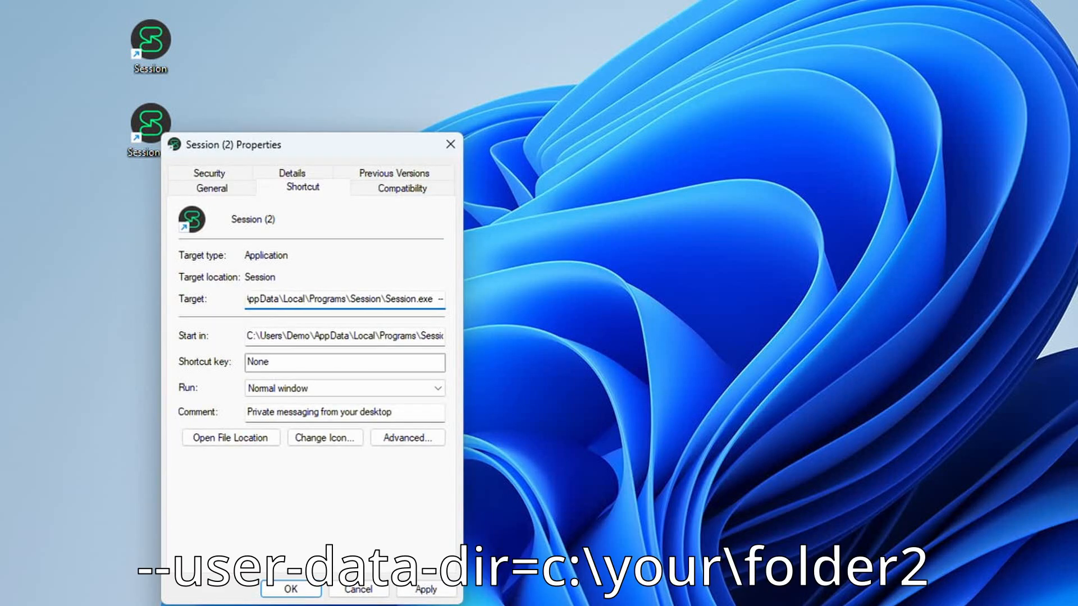
pyautogui.write('-user-data-dir')
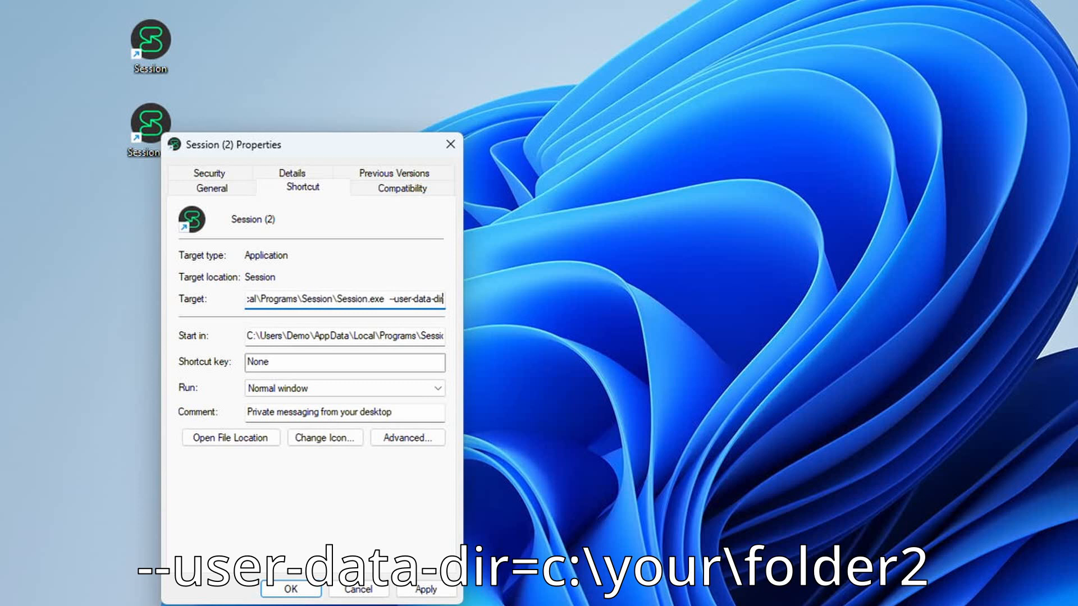
pyautogui.write('=c:\\')
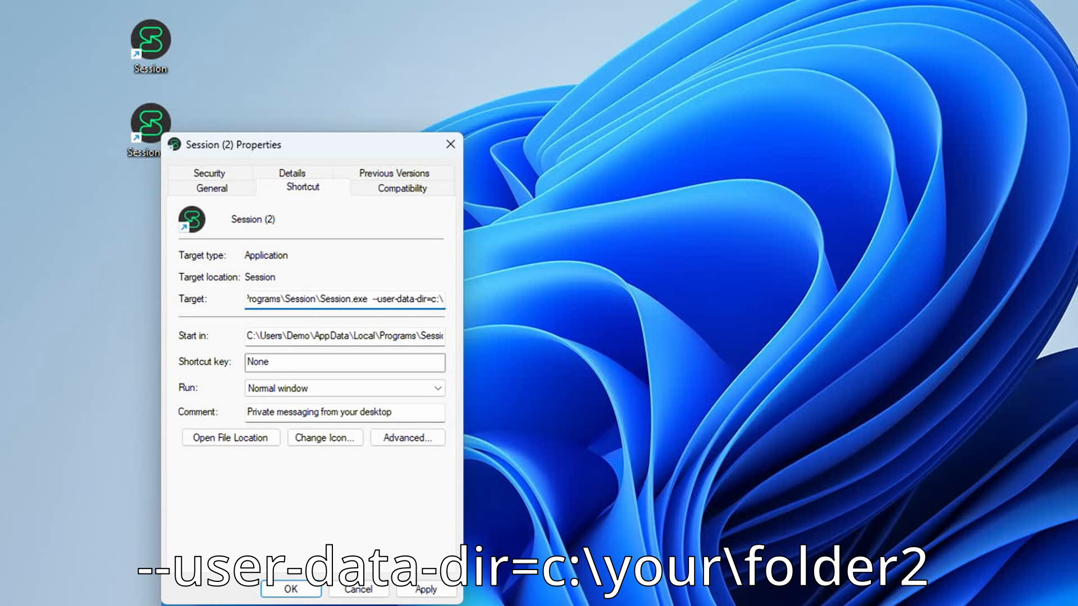
pyautogui.write('u')
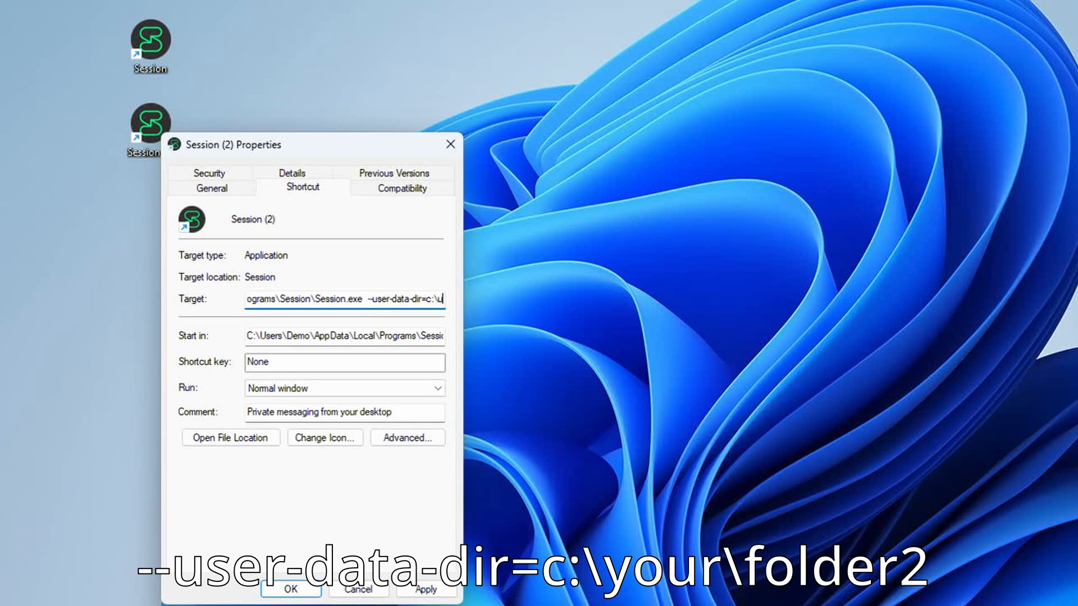
pyautogui.write('sers\\')
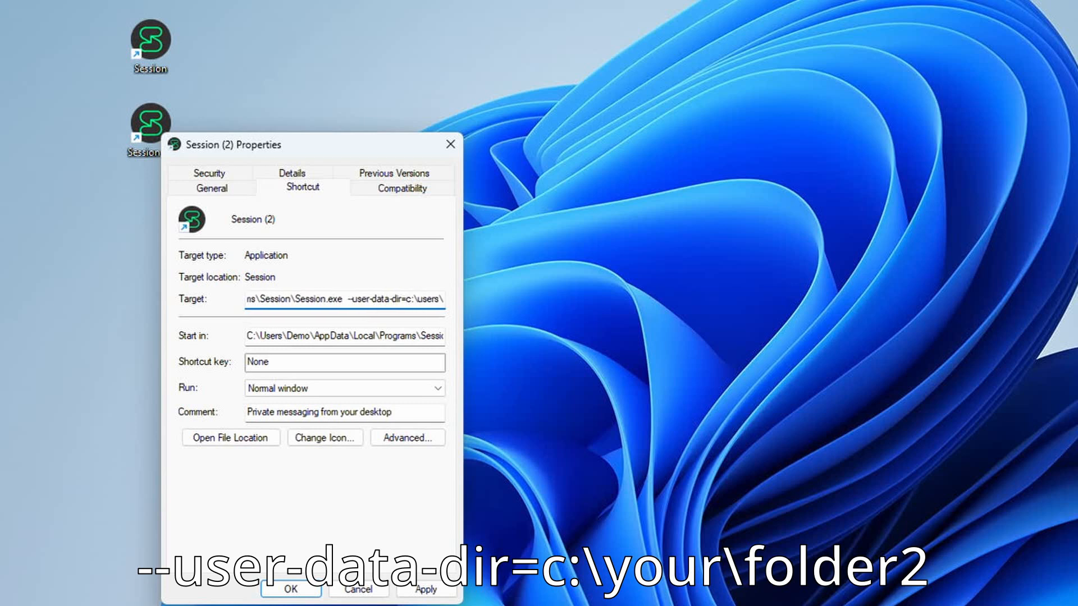
pyautogui.write('demo')
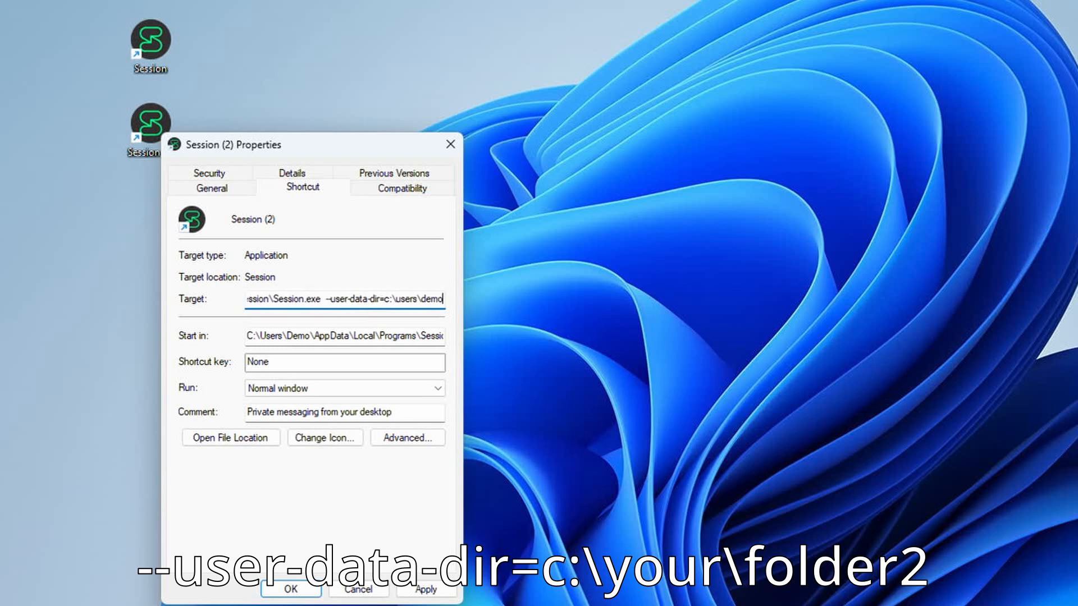
pyautogui.write('\\session')
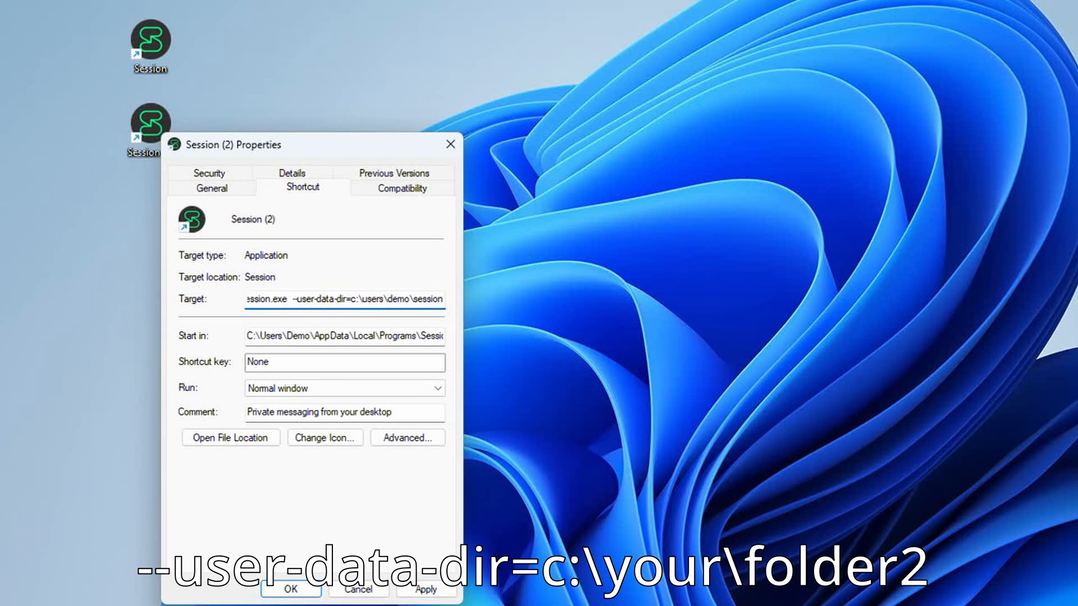
pyautogui.write('2')
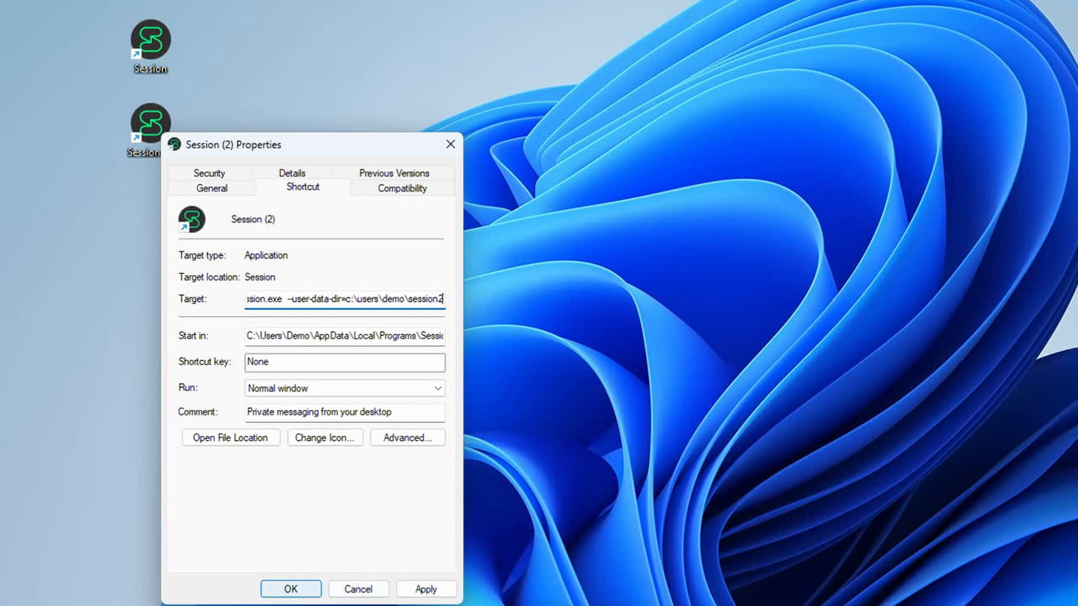
pyautogui.click(290, 588)
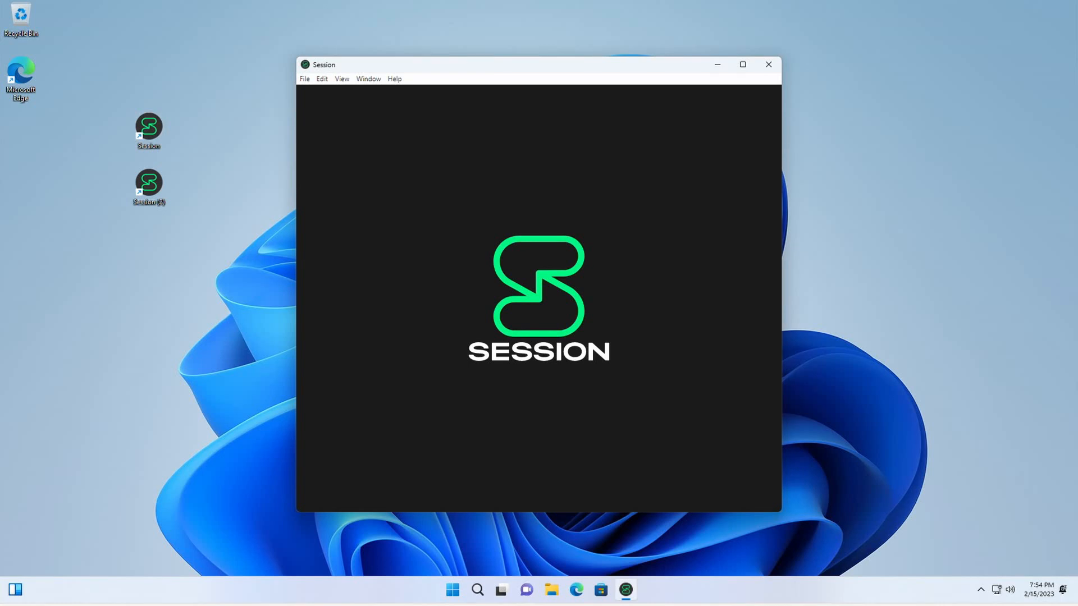
# Create a new Session ID and finish the account setup with the display name Session1
pyautogui.click(539, 344)
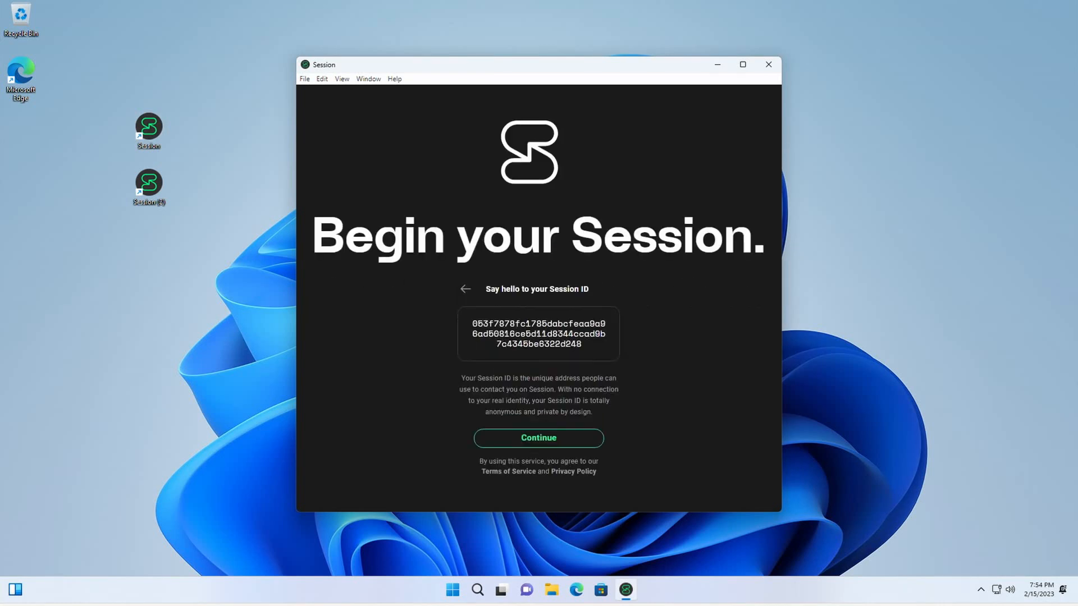
pyautogui.click(539, 438)
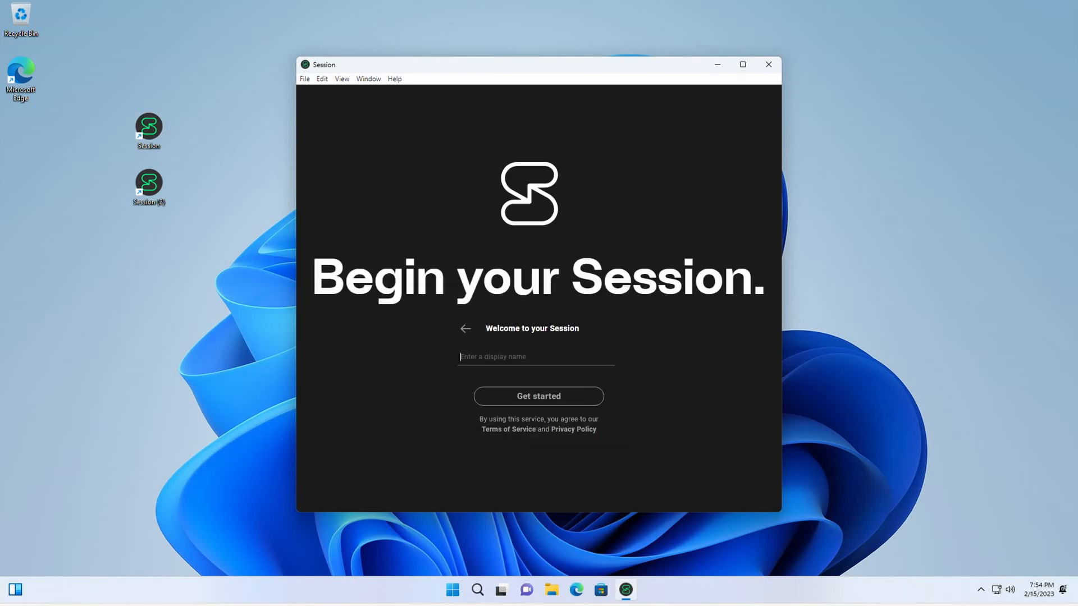
pyautogui.write('Session1')
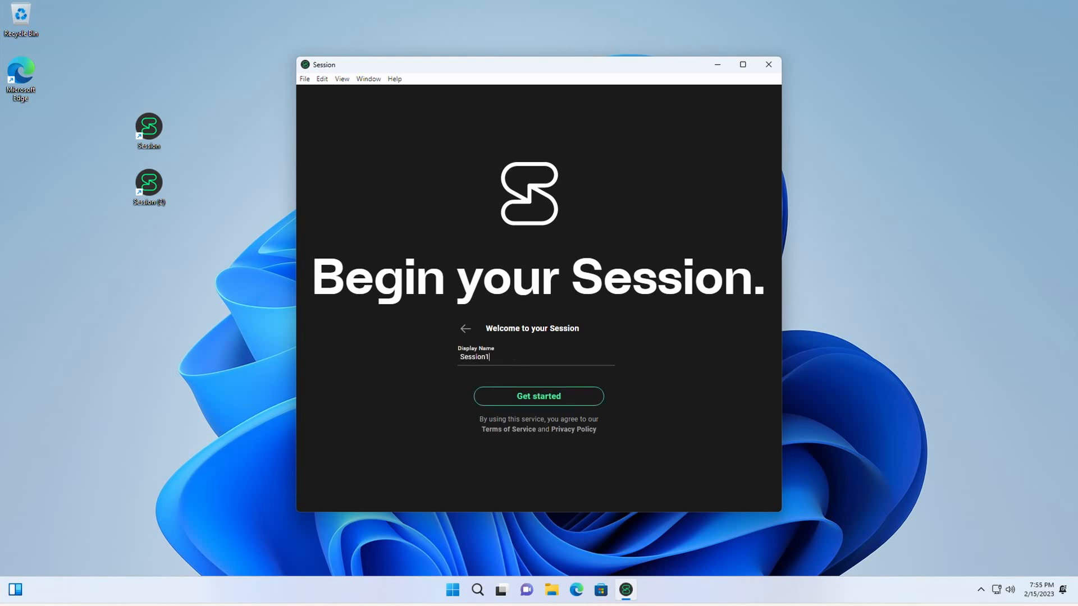
pyautogui.click(539, 397)
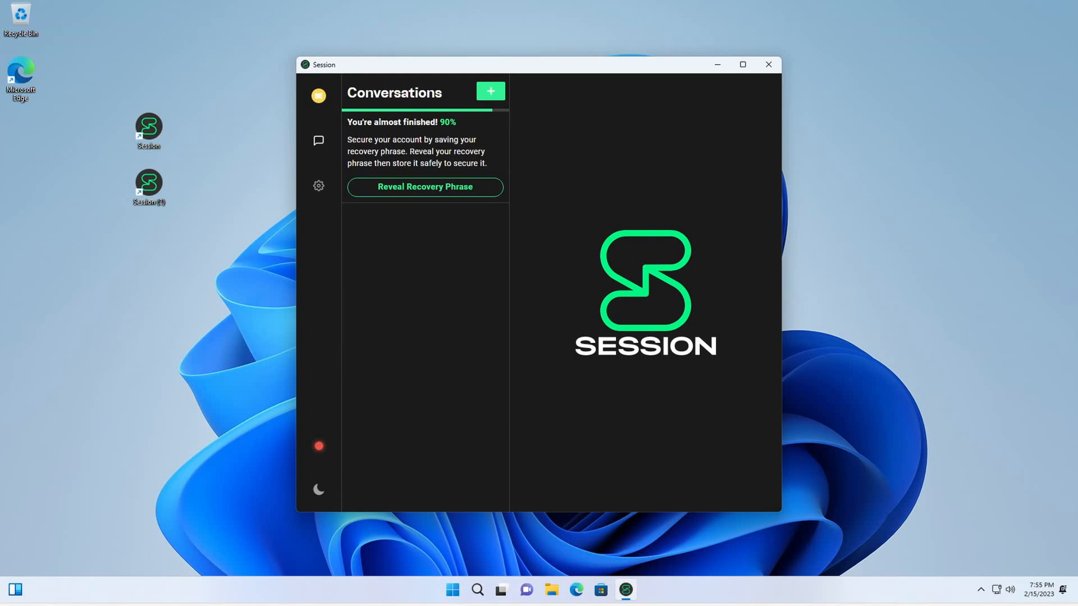
# Reveal and dismiss the Session1 account's recovery phrase, and move its window away from the desktop shortcuts
pyautogui.click(425, 187)
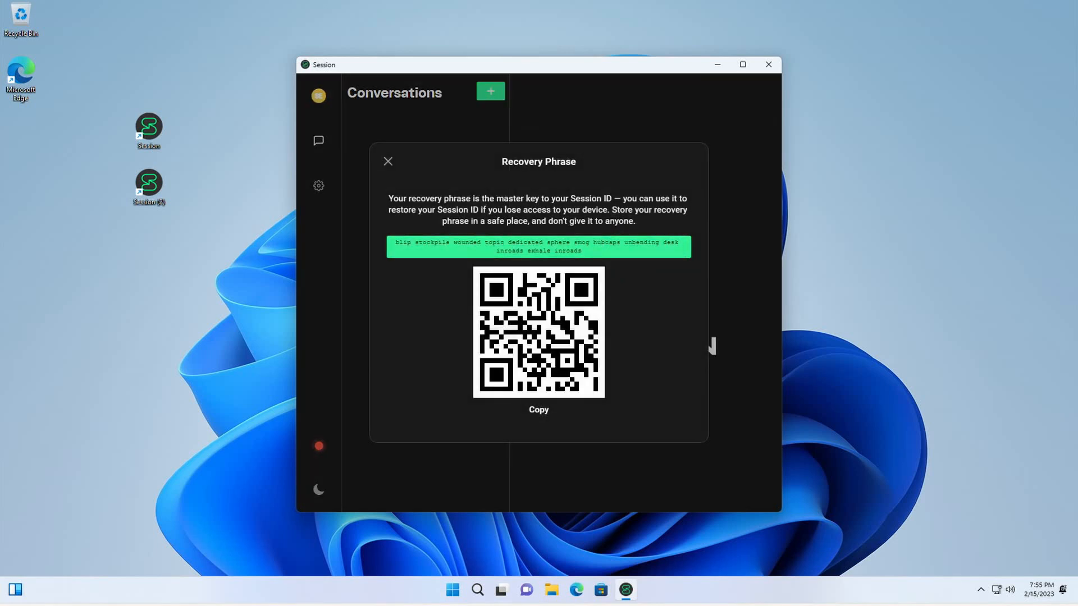
pyautogui.click(712, 345)
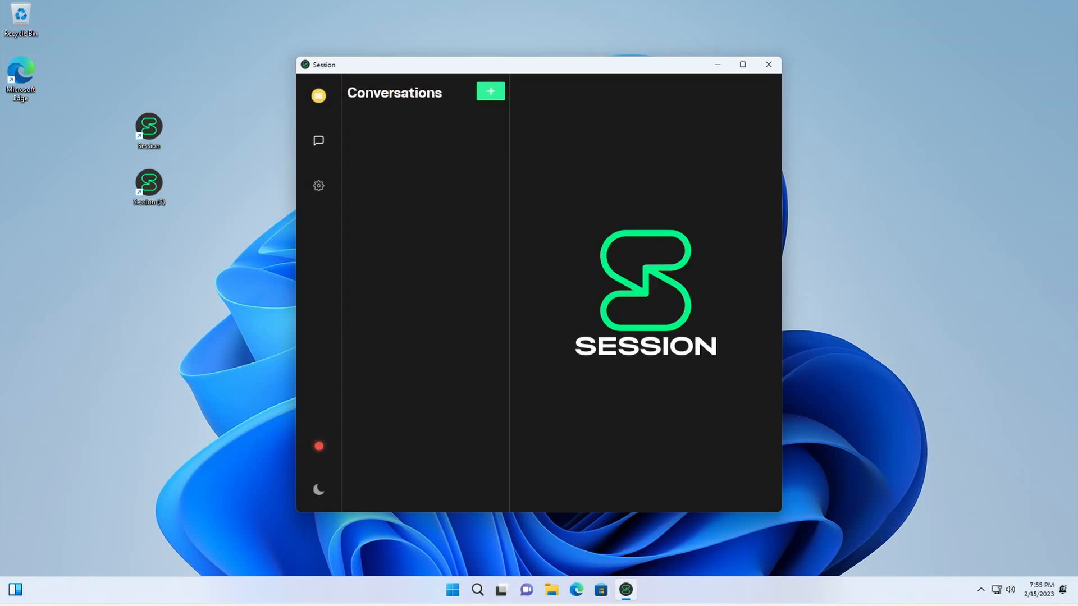
pyautogui.moveTo(397, 65); pyautogui.dragTo(672, 35)
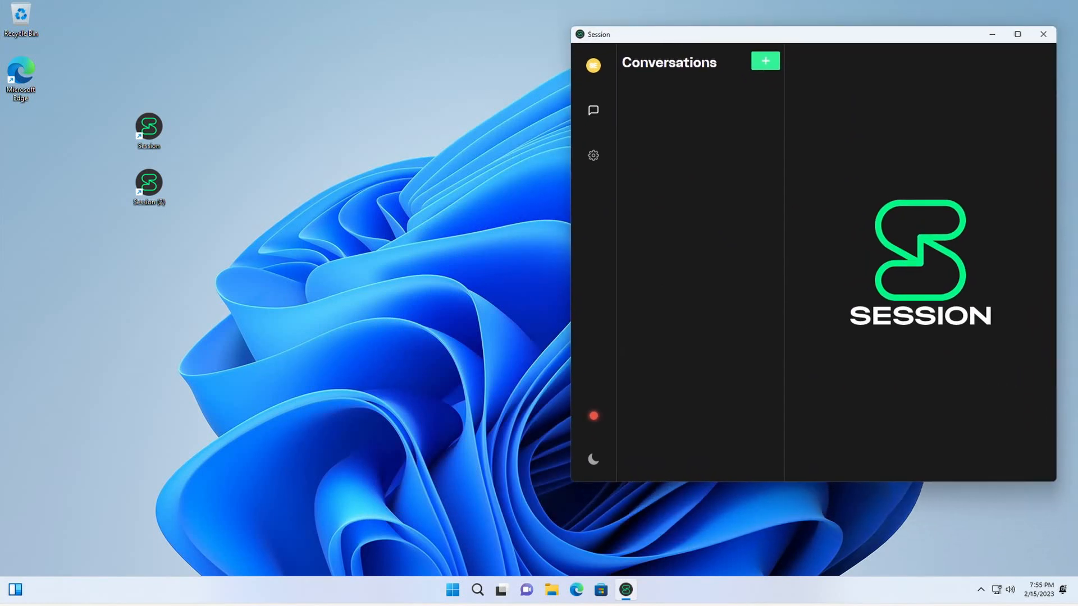
# Launch the Session (2) shortcut and create a new Session ID with the display name Session2
pyautogui.doubleClick(149, 187)
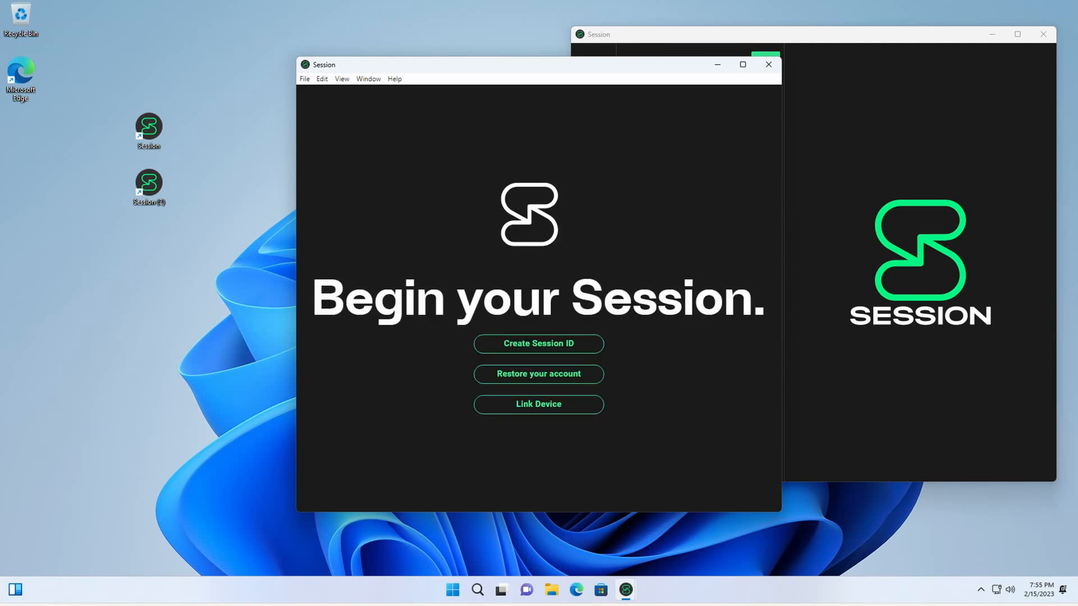
pyautogui.click(539, 344)
pyautogui.click(538, 438)
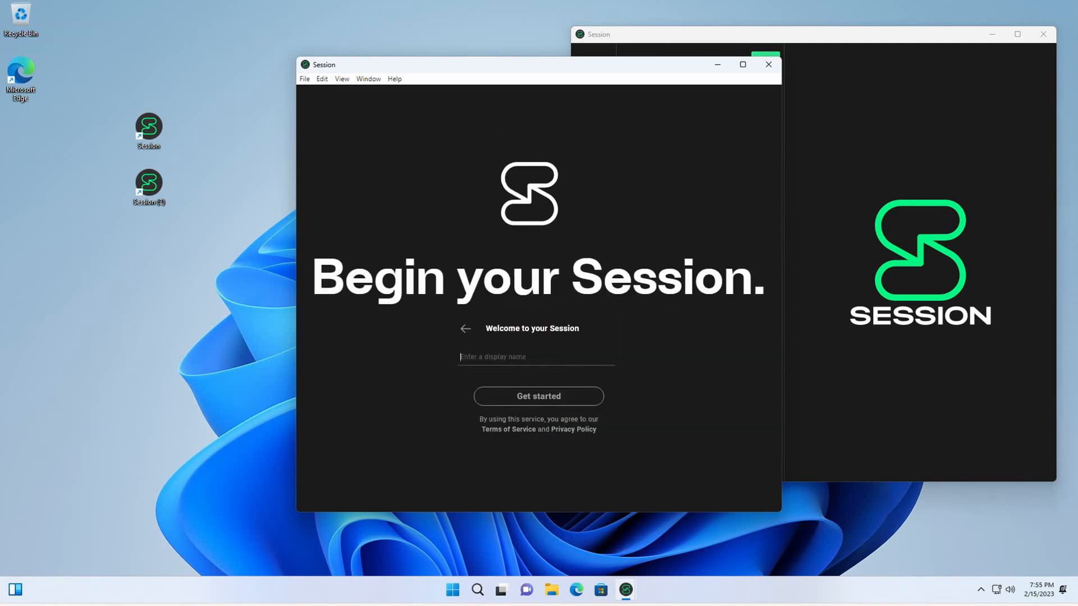
pyautogui.write('Session2')
pyautogui.click(539, 395)
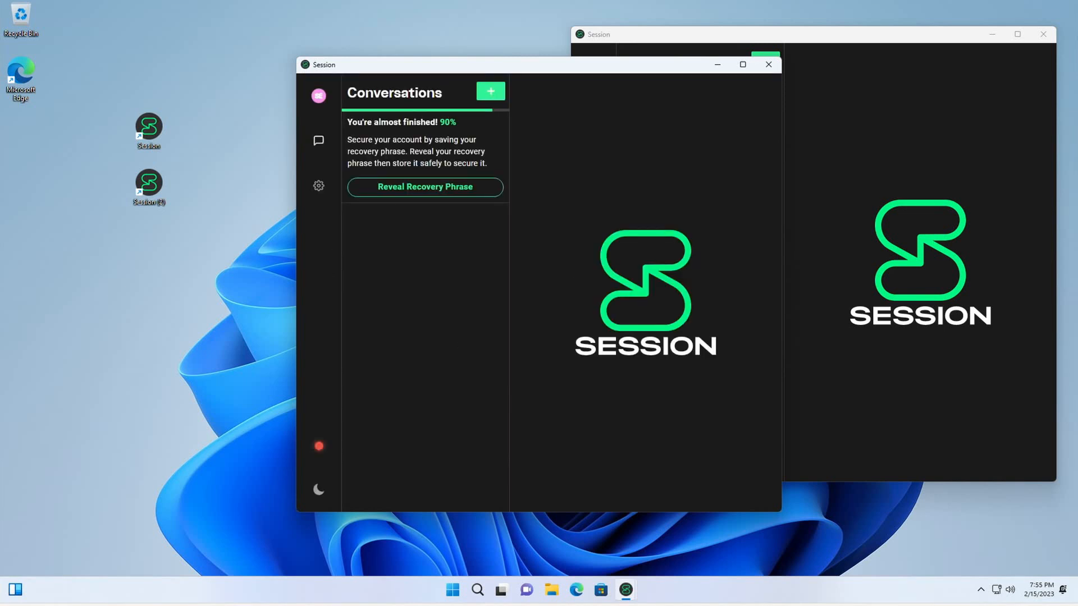
# Reveal and dismiss the Session2 account's recovery phrase, and place its window beside the Session1 account's window
pyautogui.click(425, 187)
pyautogui.click(387, 161)
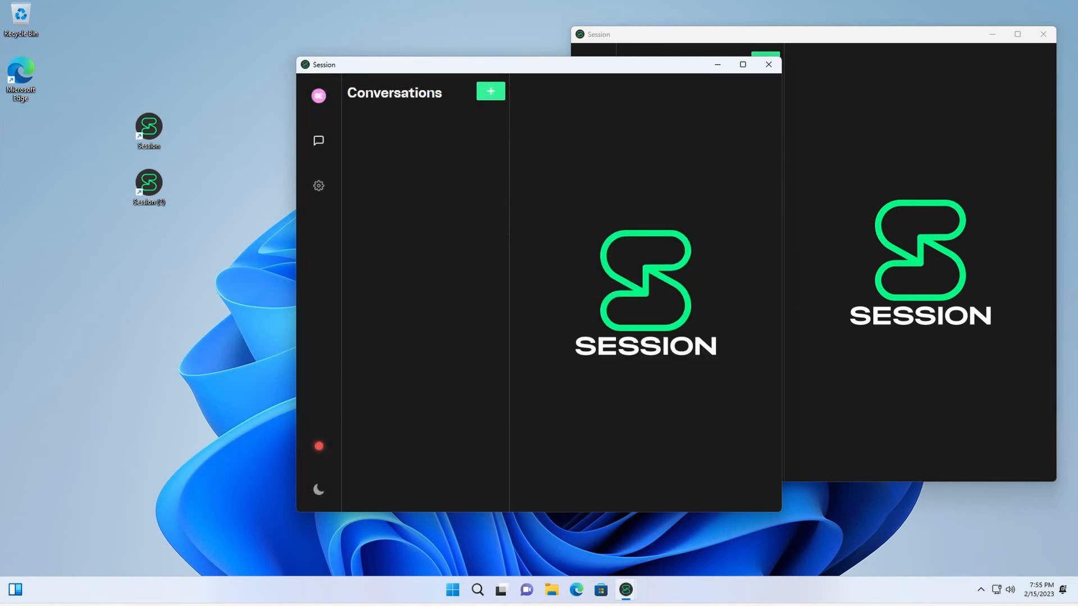
pyautogui.moveTo(445, 71); pyautogui.dragTo(227, 43)
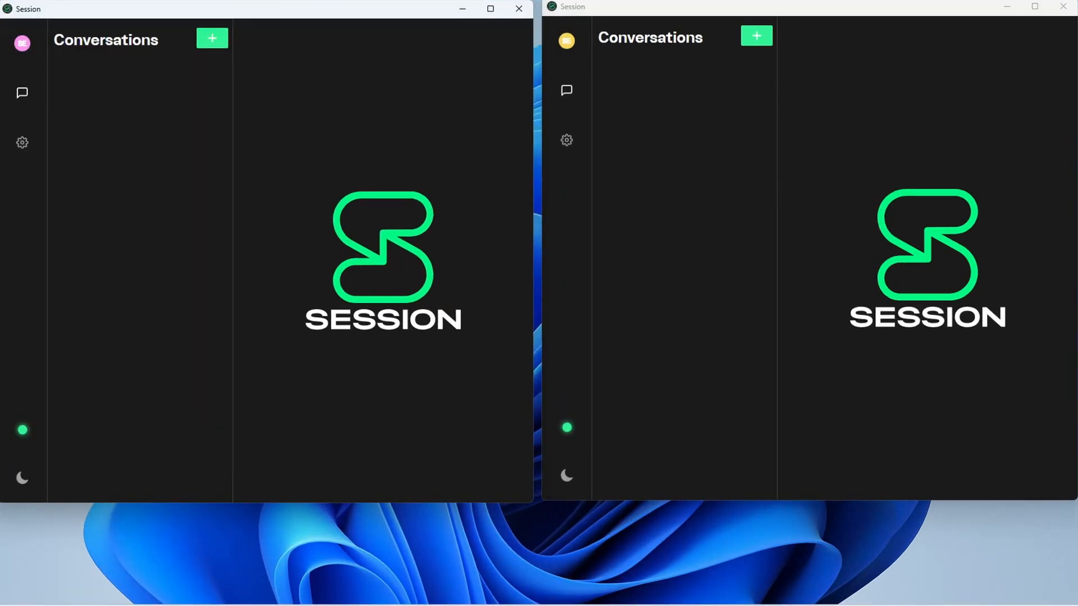
# Copy the Session2 account's Session ID and use it to send the message "Hello there Session2!" from the Session1 account
pyautogui.click(22, 43)
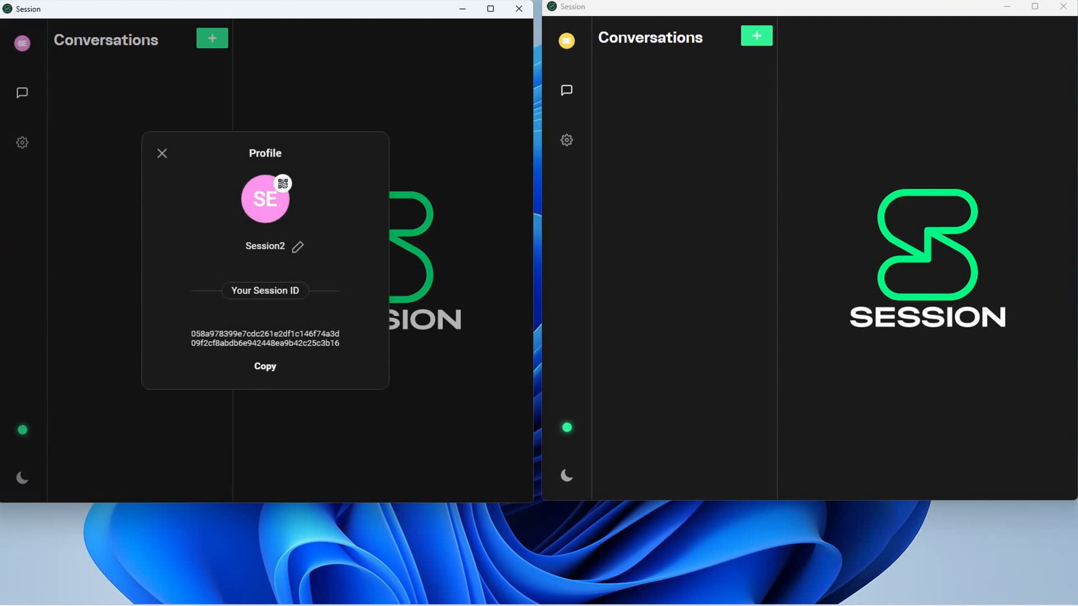
pyautogui.click(265, 367)
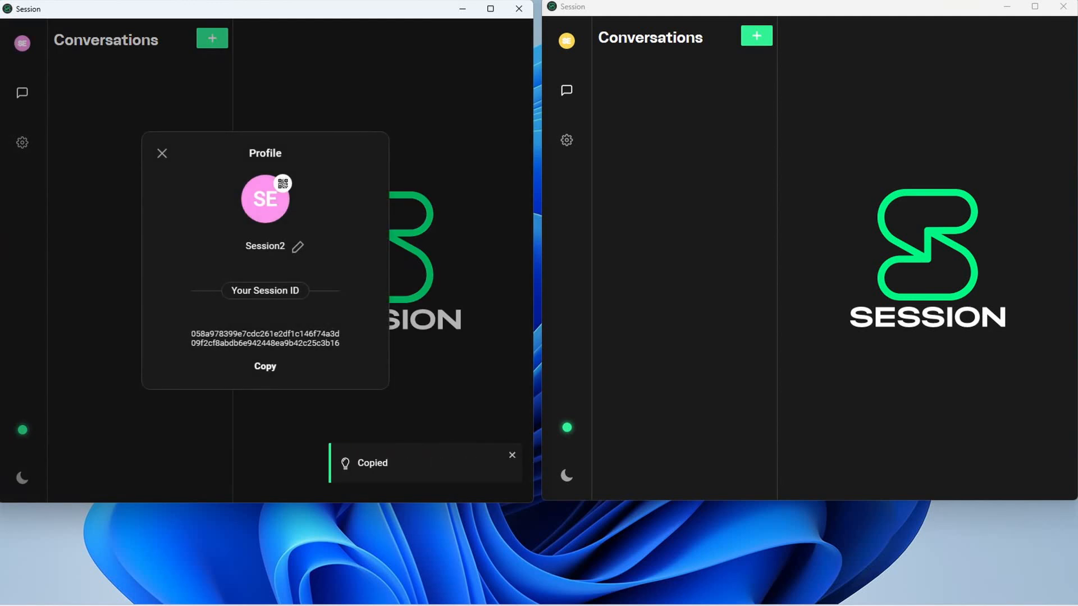
pyautogui.click(757, 36)
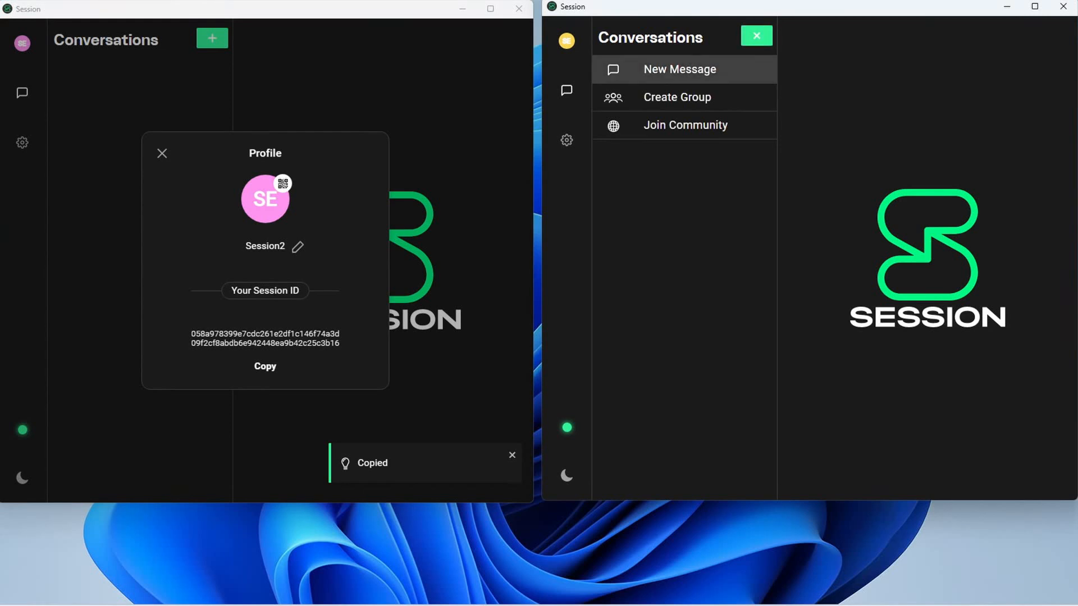
pyautogui.click(680, 69)
pyautogui.rightClick(696, 209)
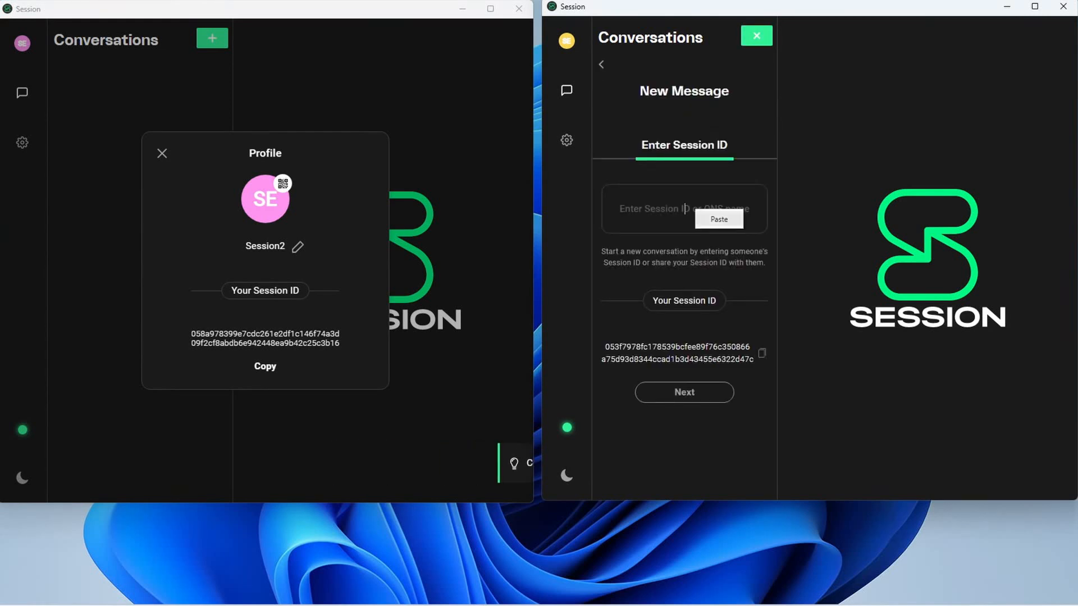
pyautogui.click(716, 217)
pyautogui.click(684, 403)
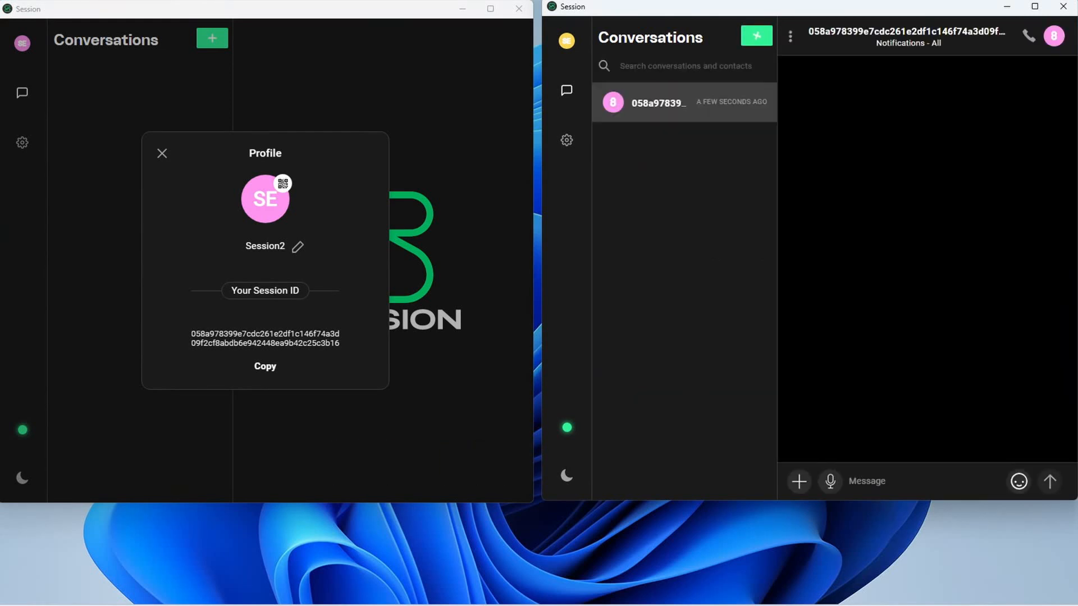
pyautogui.write('Hello there Session2!')
pyautogui.press('Return')
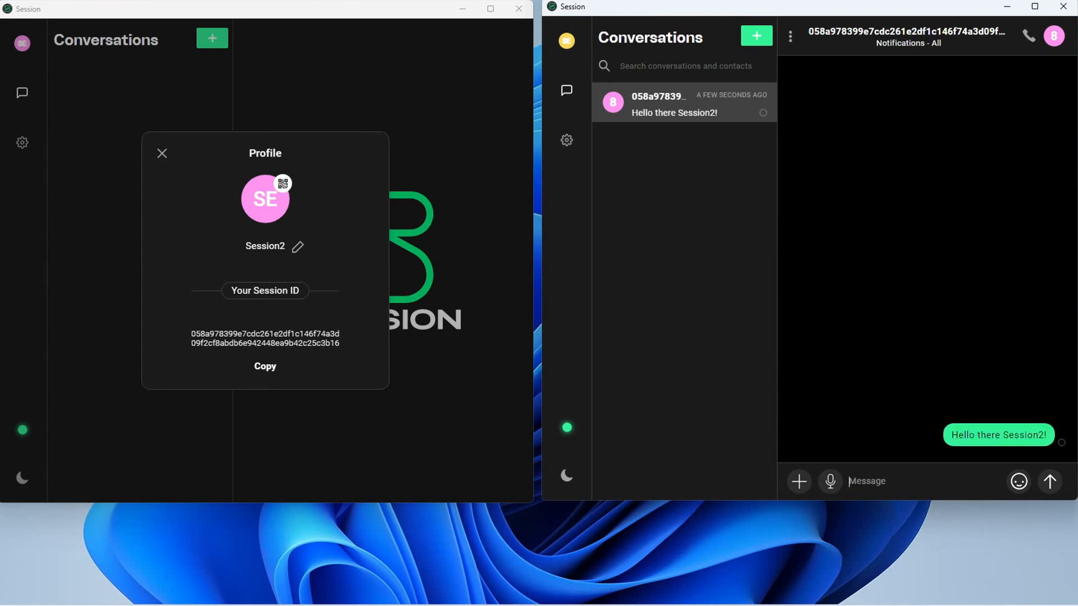
# Close the Session2 profile, open the message request from Session1, and reply "Hi back Session1! How are you"
pyautogui.click(162, 154)
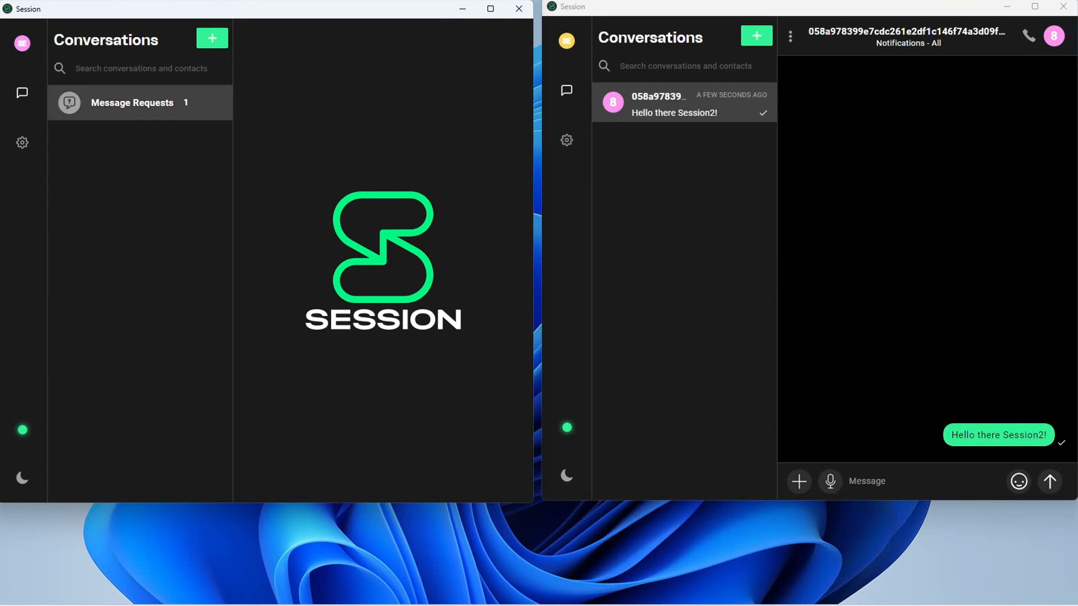
pyautogui.click(140, 103)
pyautogui.click(140, 82)
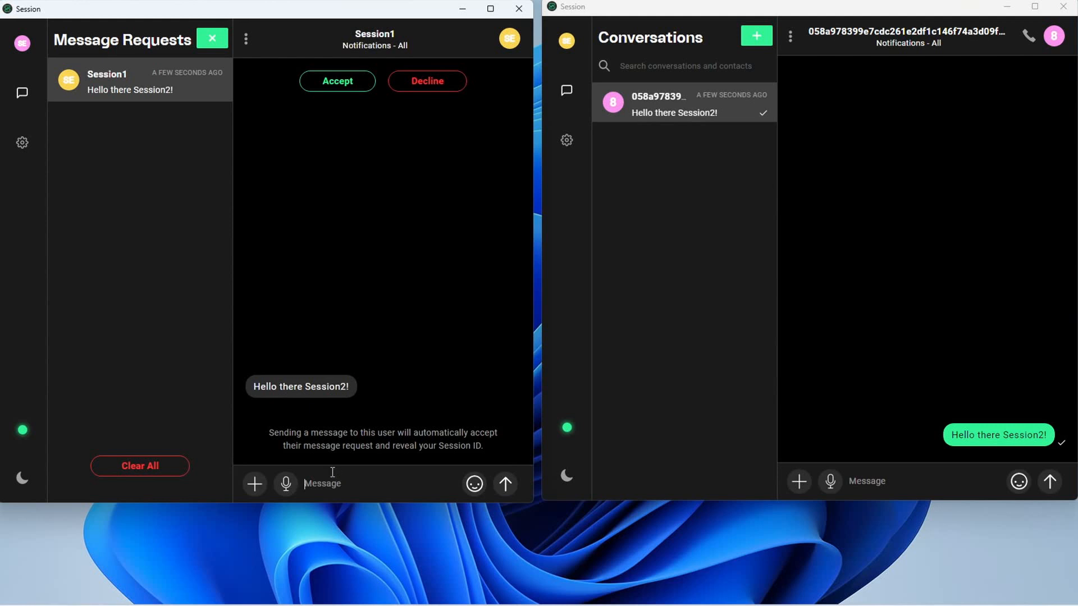
pyautogui.write('Hi back Session')
pyautogui.write('1! How are you')
pyautogui.press('Return')
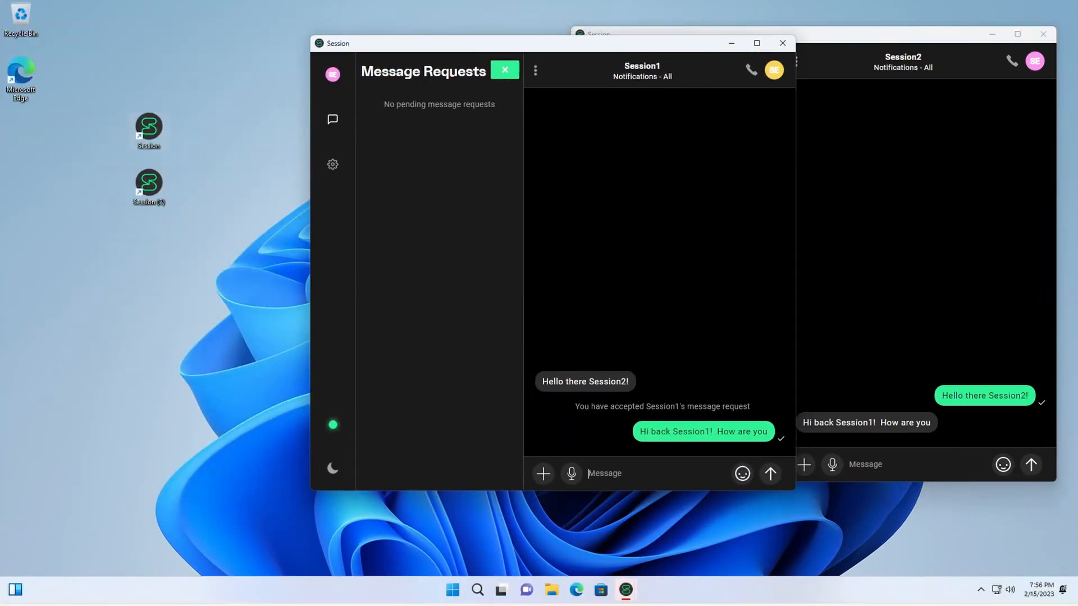
# Switch to File Explorer and examine the contents of the C:\Users\Demo\session1 data folder
pyautogui.click(148, 186)
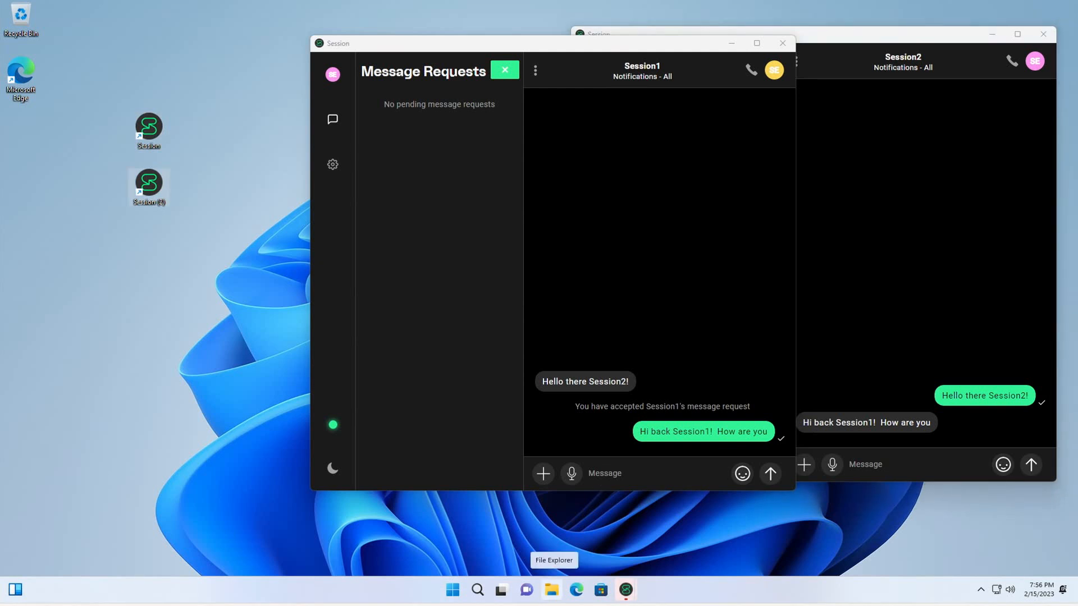
pyautogui.click(552, 589)
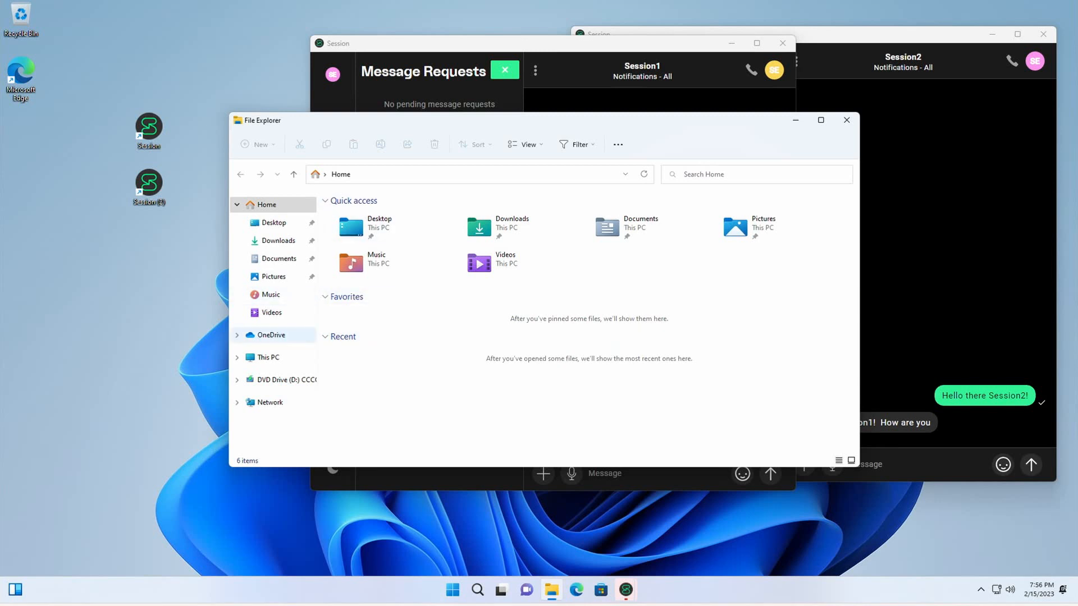
pyautogui.click(268, 357)
pyautogui.doubleClick(395, 302)
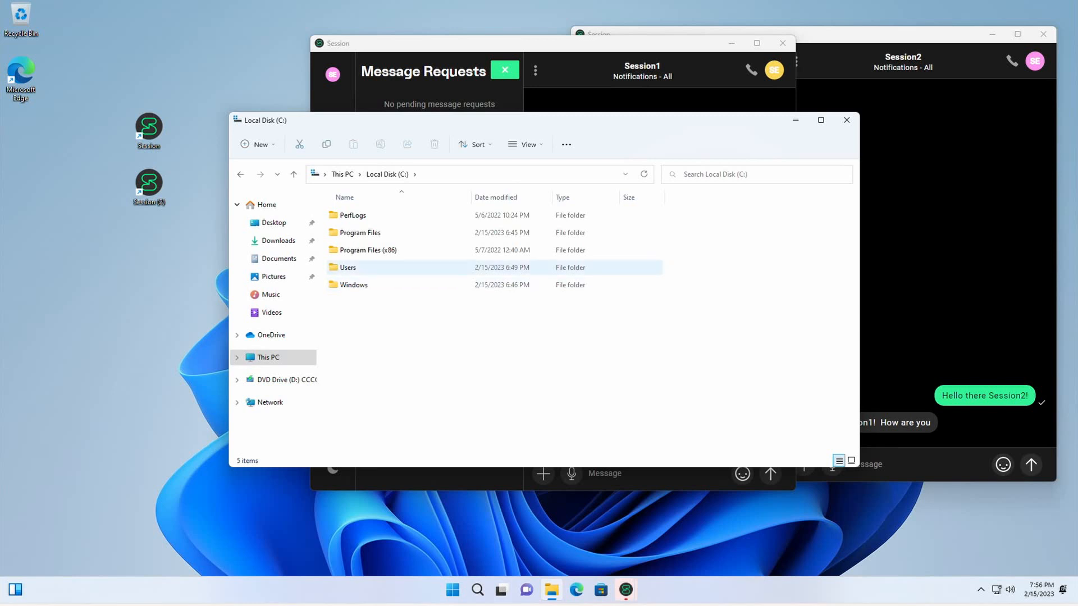
pyautogui.doubleClick(348, 267)
pyautogui.doubleClick(348, 215)
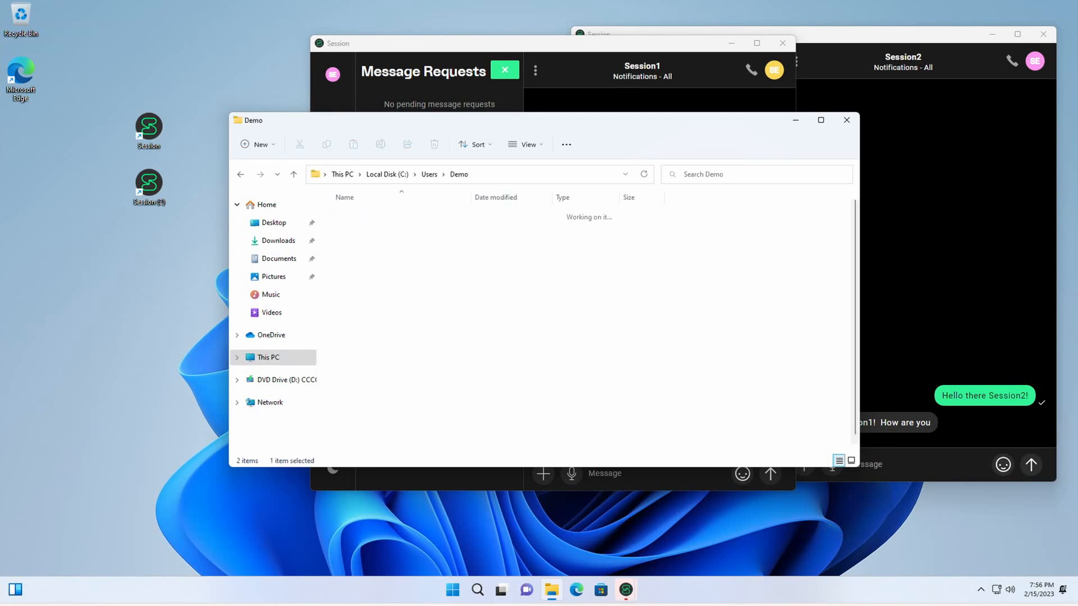
pyautogui.doubleClick(352, 423)
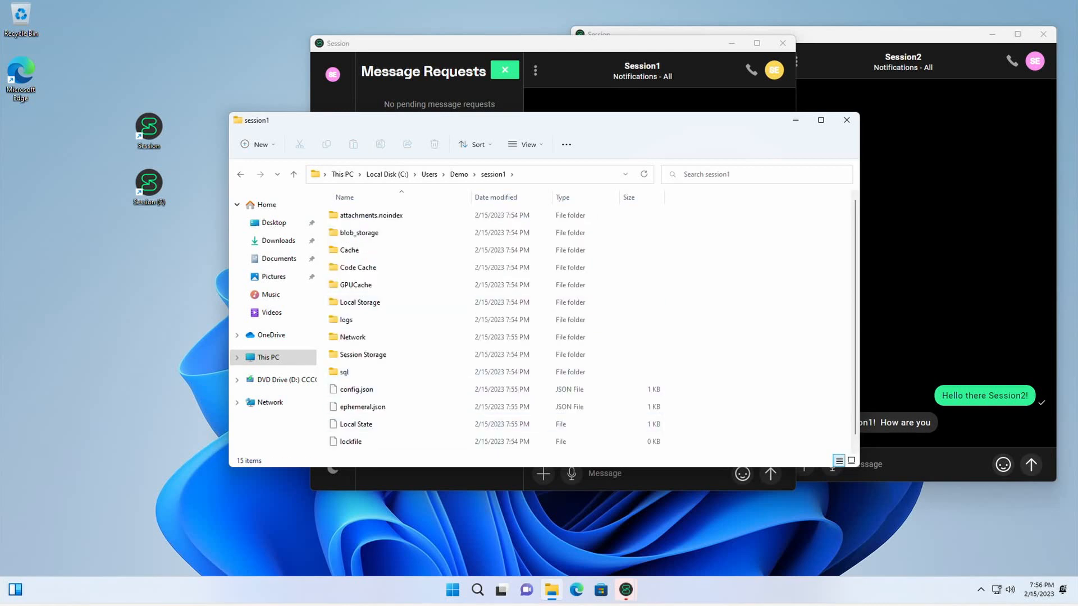
# Examine the contents of the C:\Users\Demo\session2 data folder, return to Demo, and close File Explorer
pyautogui.click(459, 174)
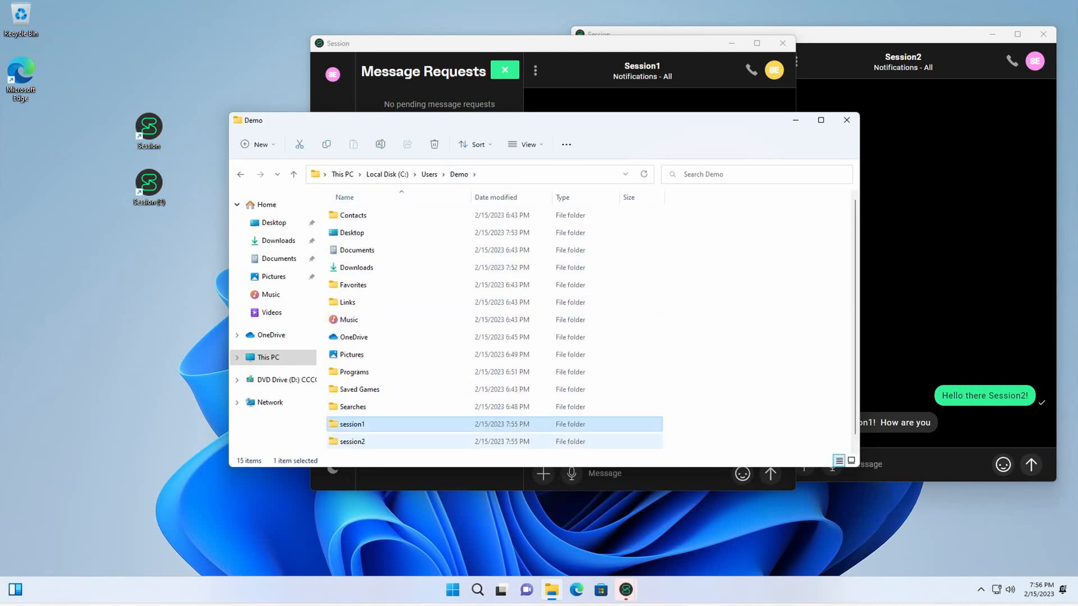
pyautogui.doubleClick(352, 441)
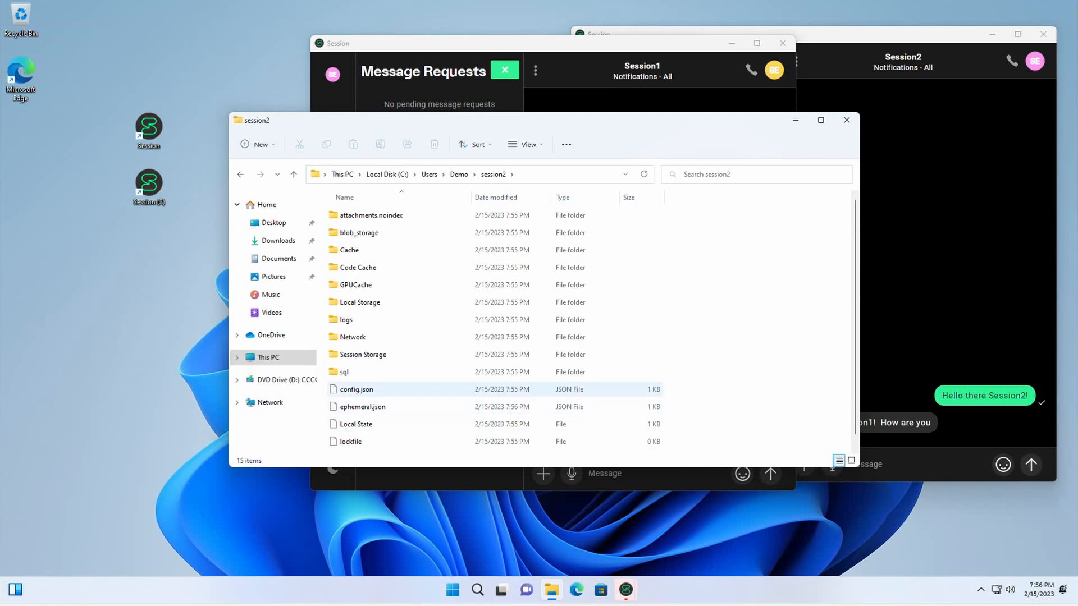
pyautogui.click(458, 174)
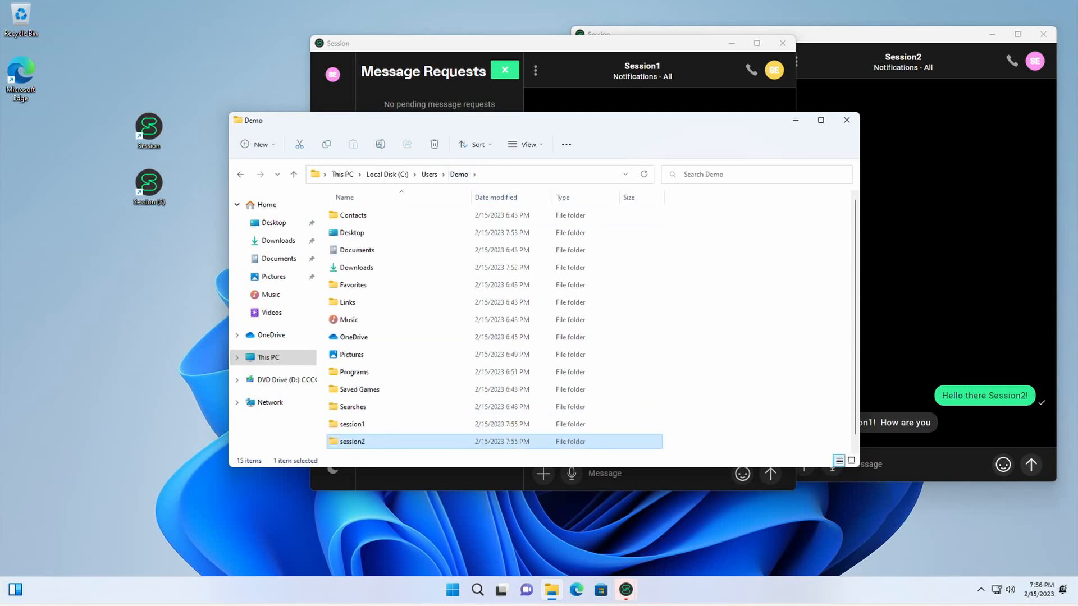
pyautogui.click(847, 119)
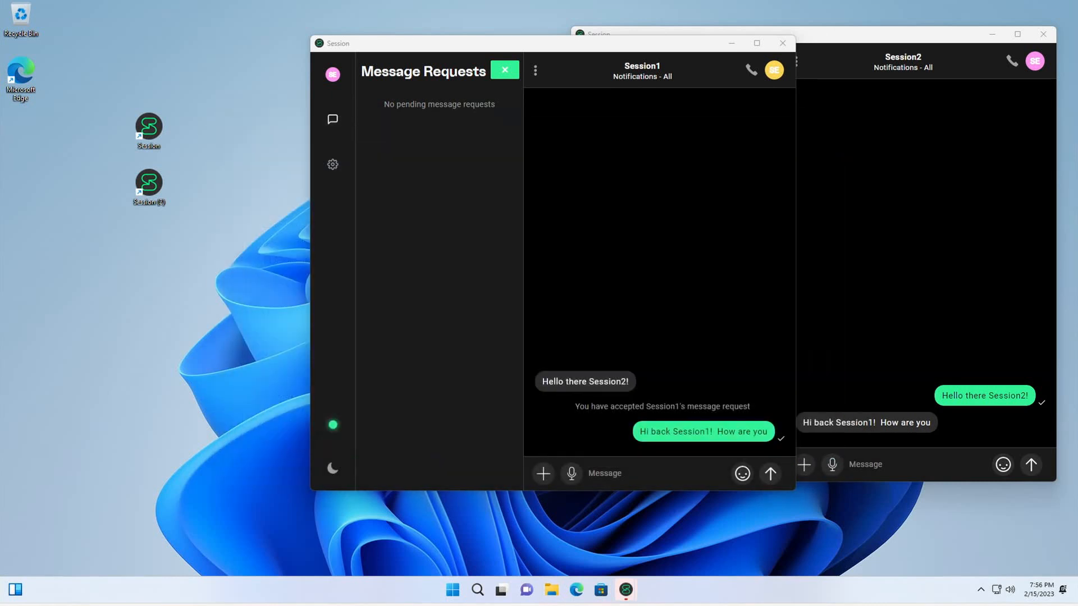
# Move the Session2 account's window clear of the other account's window and set its appearance theme to Ocean Light
pyautogui.moveTo(449, 43); pyautogui.dragTo(213, 36)
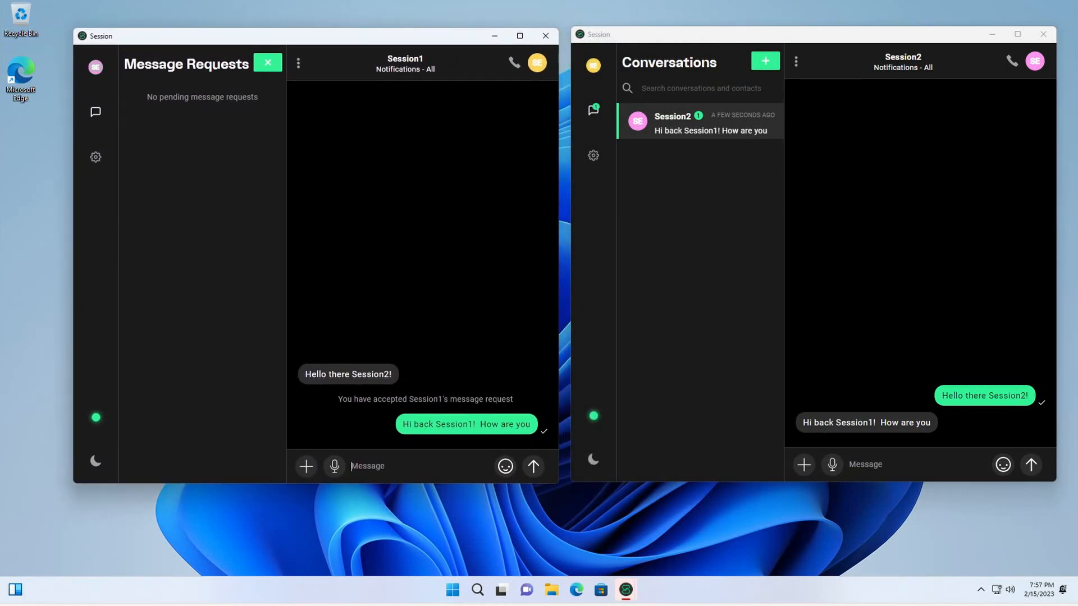
pyautogui.click(95, 157)
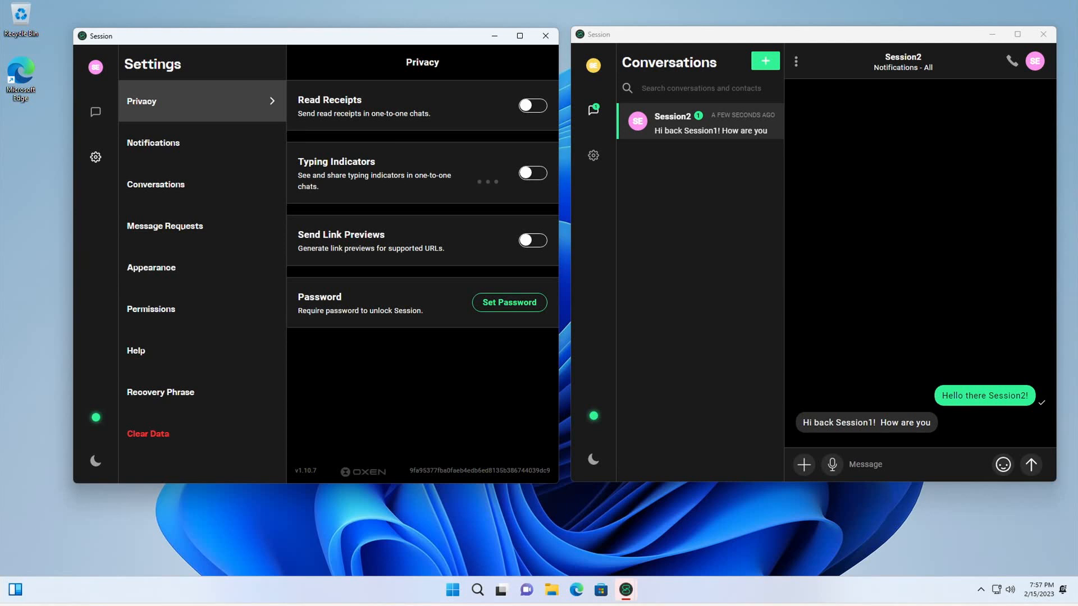
pyautogui.click(169, 268)
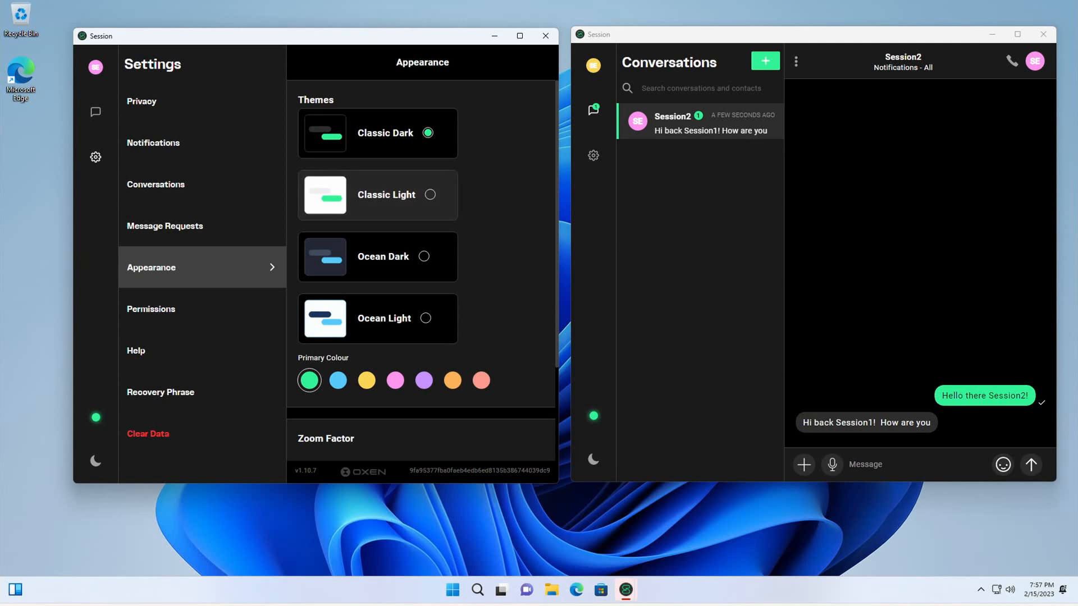
pyautogui.click(381, 318)
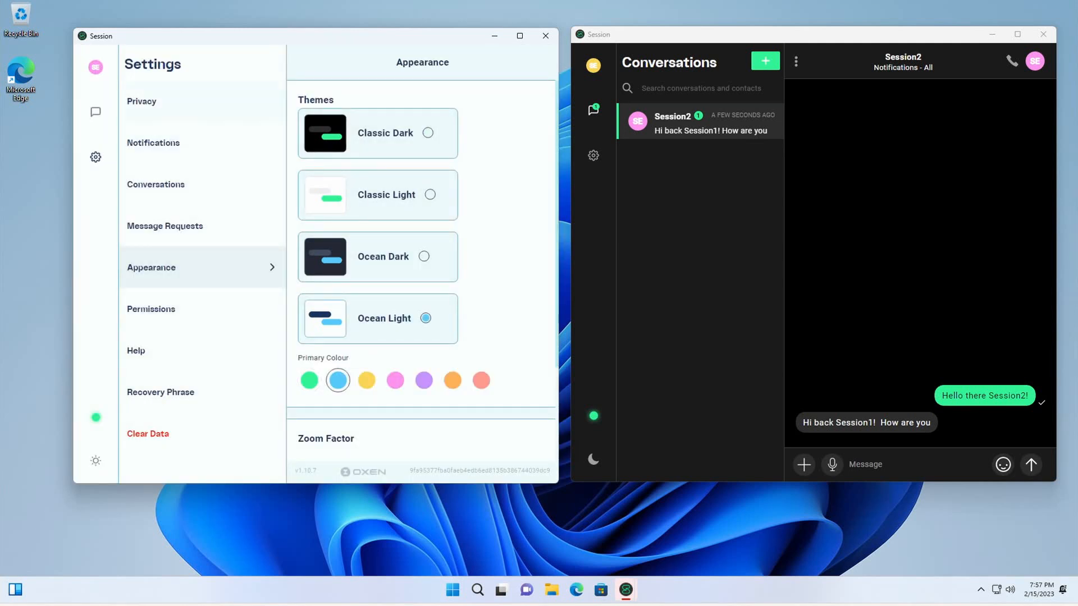
# Return to the Session2 account's conversation with Session1 and send "Sending another message!"
pyautogui.click(95, 111)
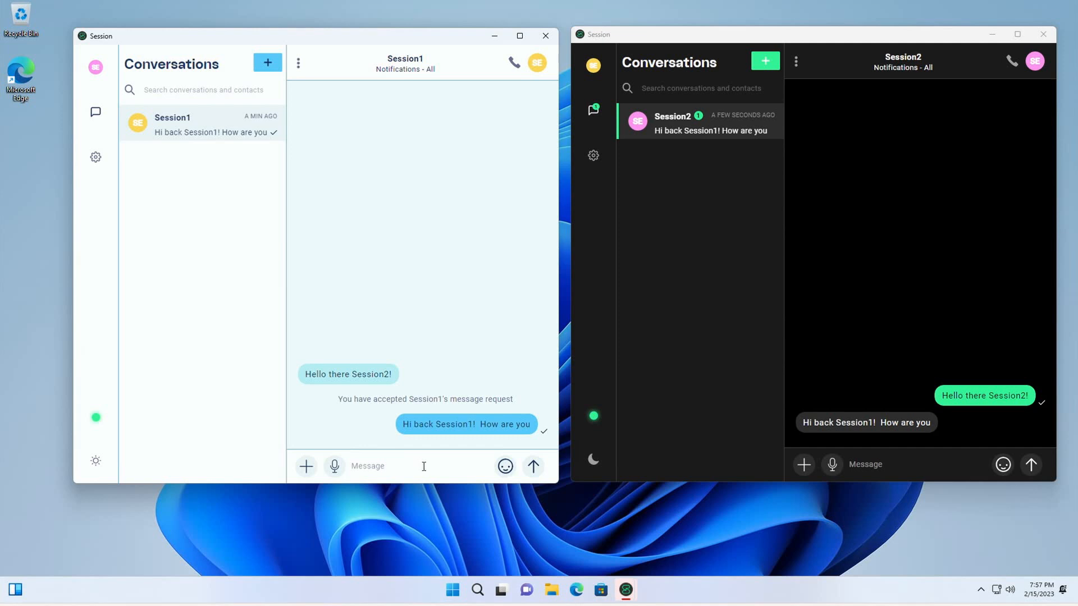
pyautogui.write('Sending and')
pyautogui.write('ther message!')
pyautogui.press('Return')
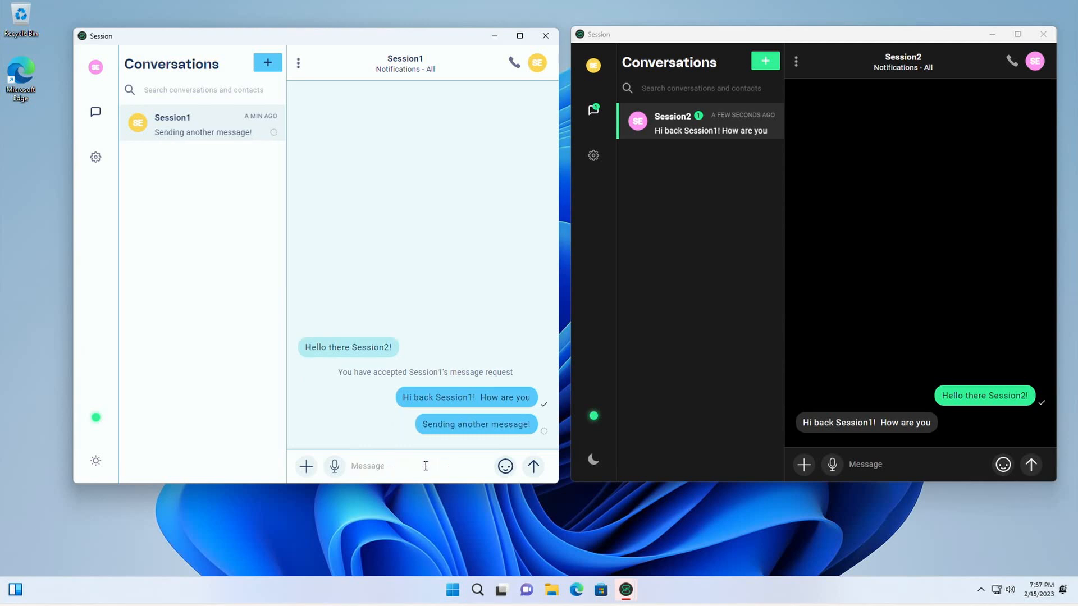